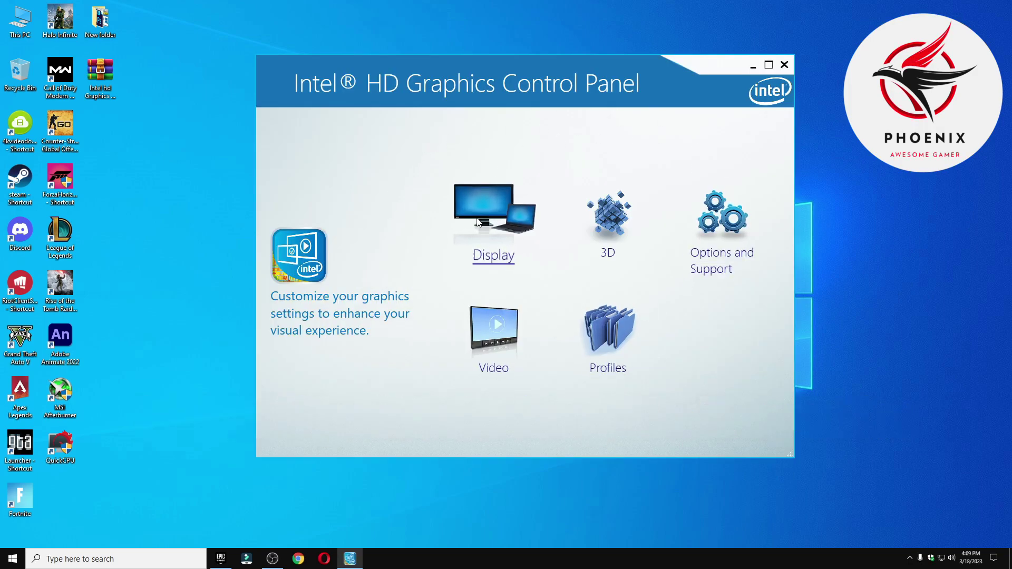
# Set the display resolution to 1920 x 1080 and the refresh rate to 60p Hz in the general display settings
pyautogui.click(483, 211)
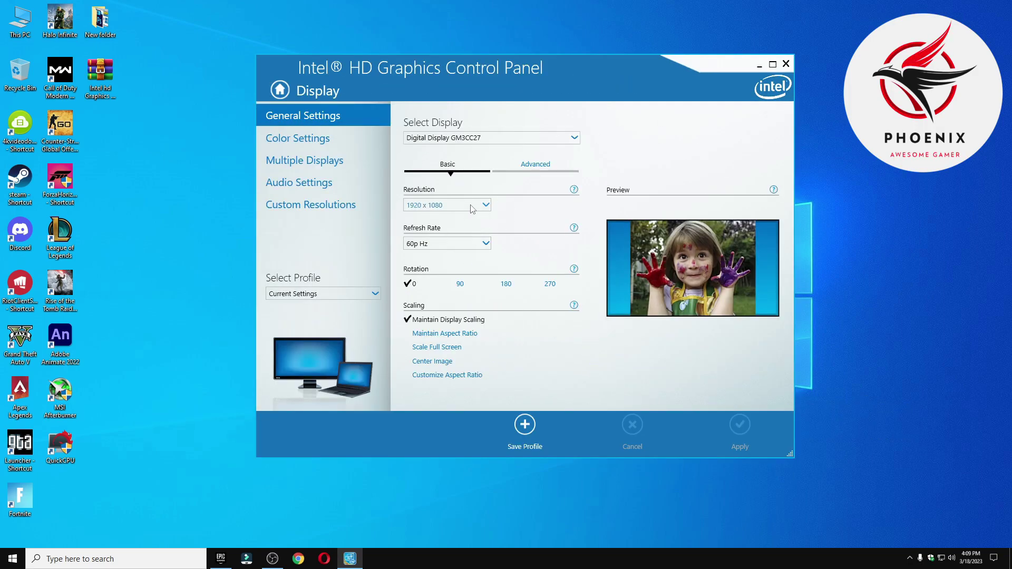
pyautogui.click(474, 205)
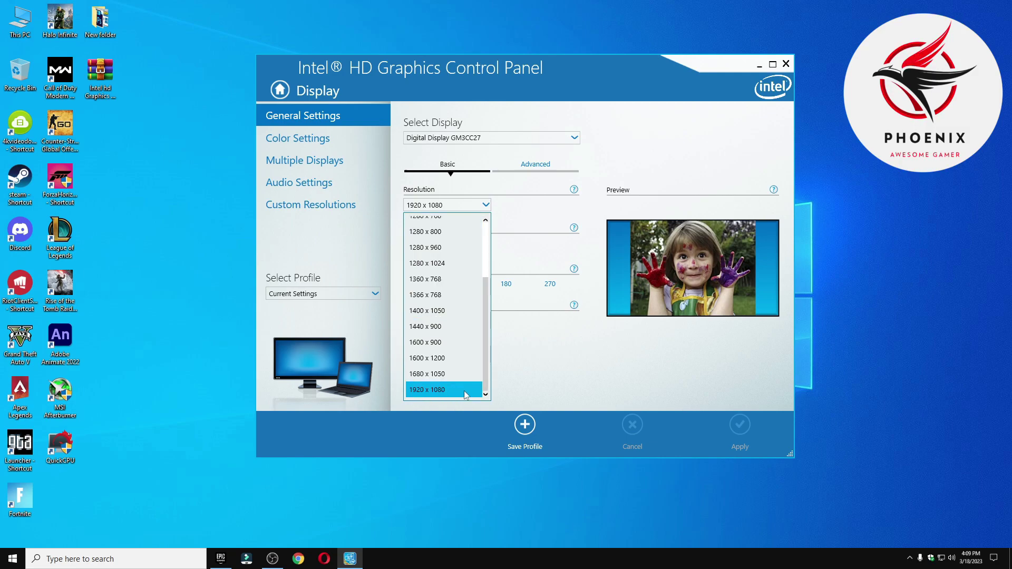
pyautogui.click(439, 390)
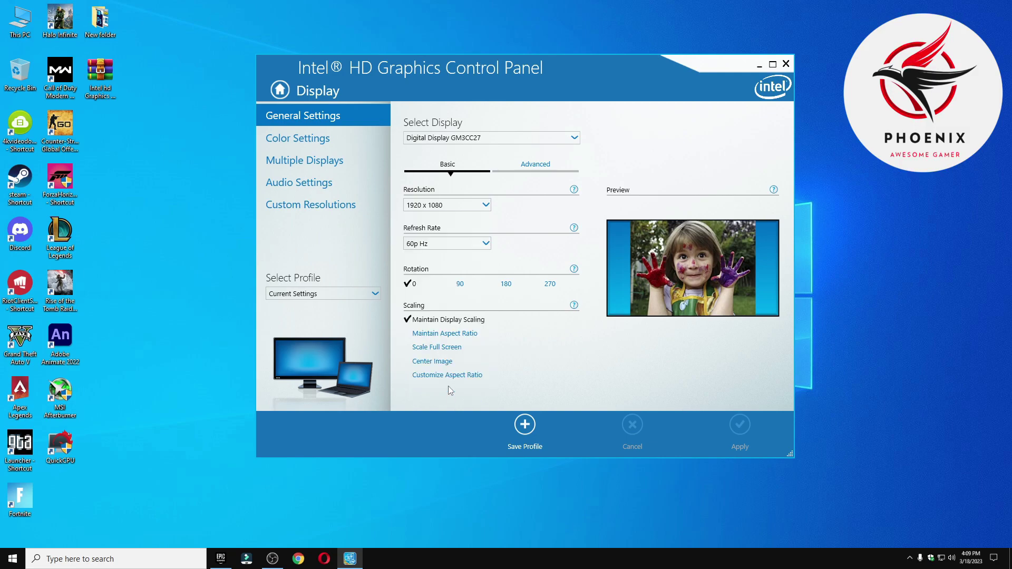
pyautogui.click(443, 246)
pyautogui.click(425, 263)
# Choose the 59.840 Hz refresh rate in the Windows advanced display settings and close them
pyautogui.rightClick(853, 247)
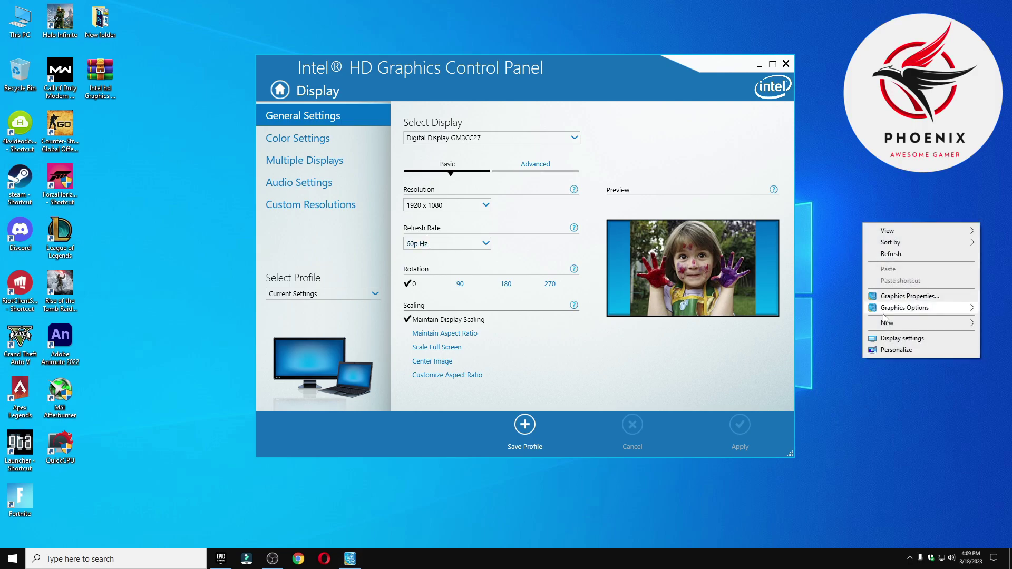
pyautogui.click(899, 340)
pyautogui.scroll(-5, 437, 316)
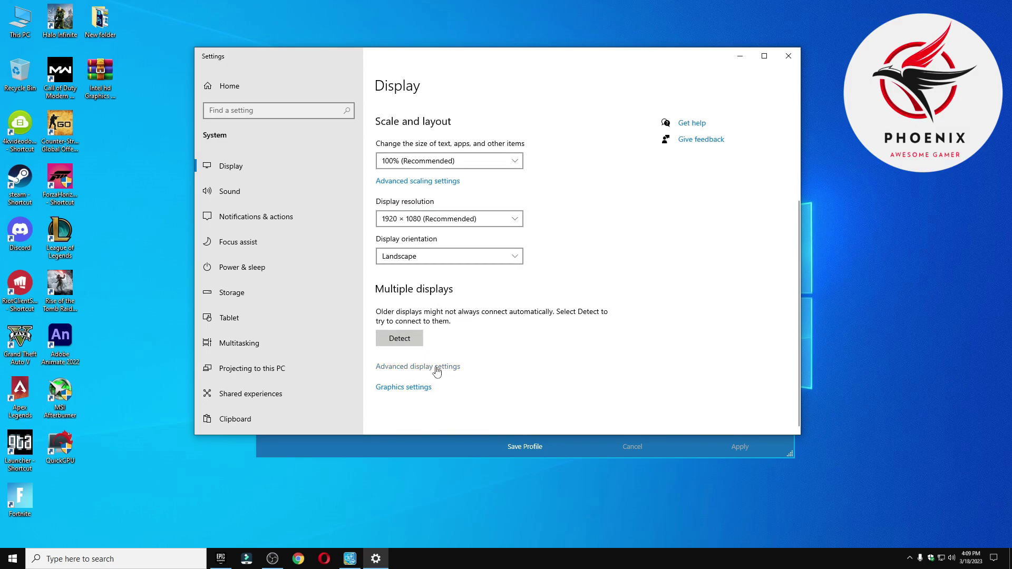
pyautogui.click(427, 368)
pyautogui.click(264, 411)
pyautogui.click(284, 410)
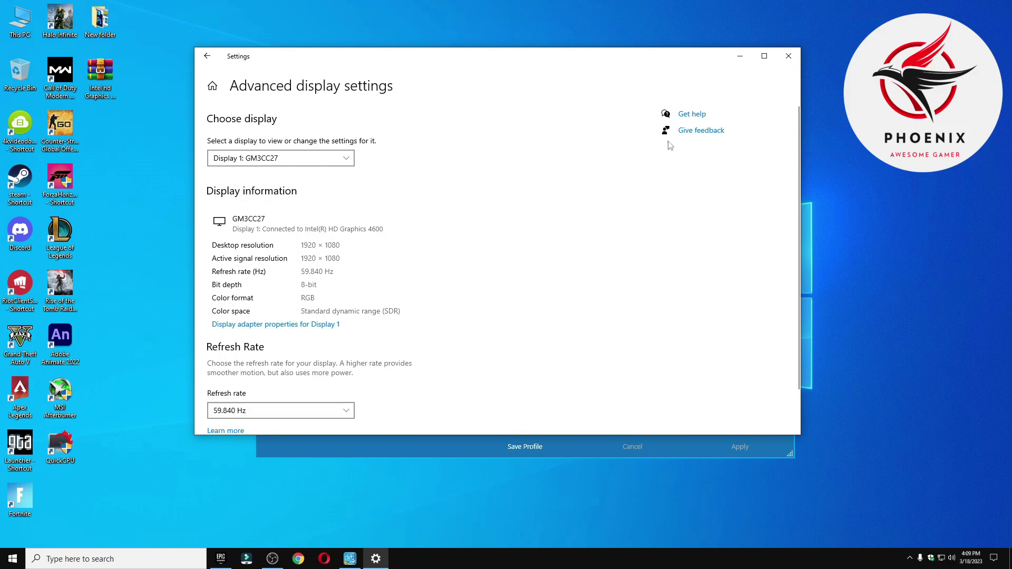
pyautogui.click(788, 57)
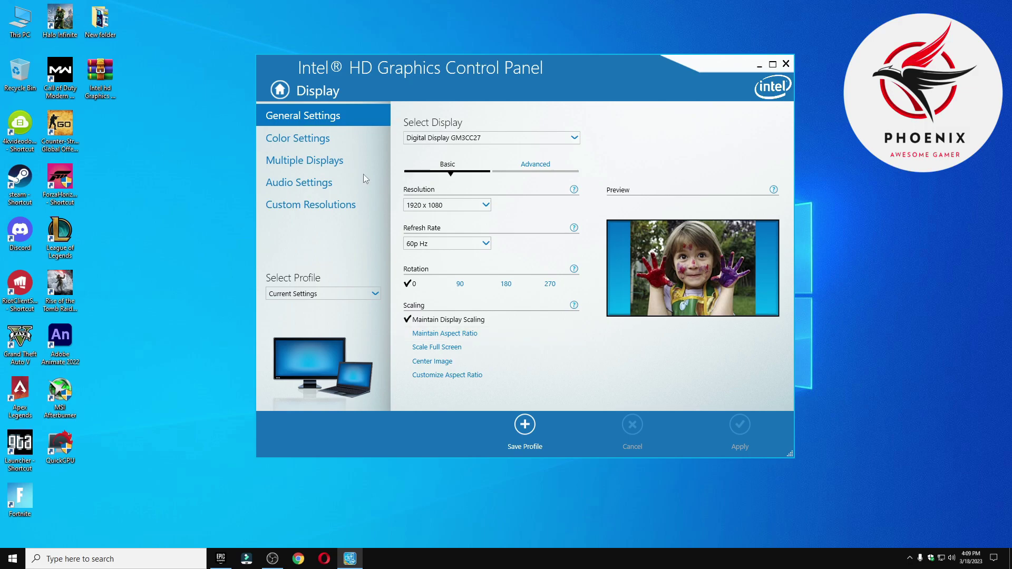
# Set the 3D general settings to Performance and apply the change
pyautogui.click(282, 94)
pyautogui.click(607, 236)
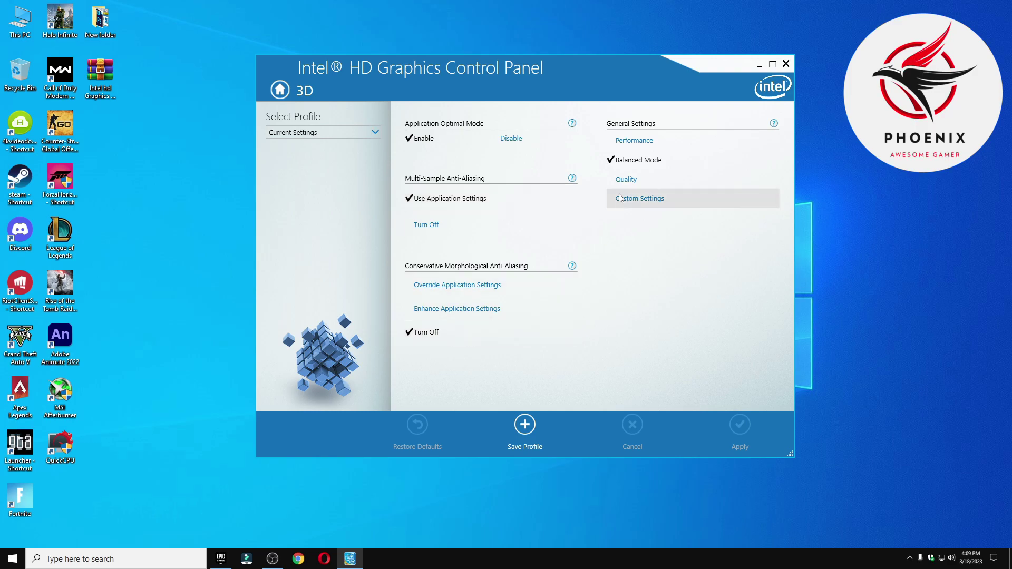
pyautogui.click(633, 143)
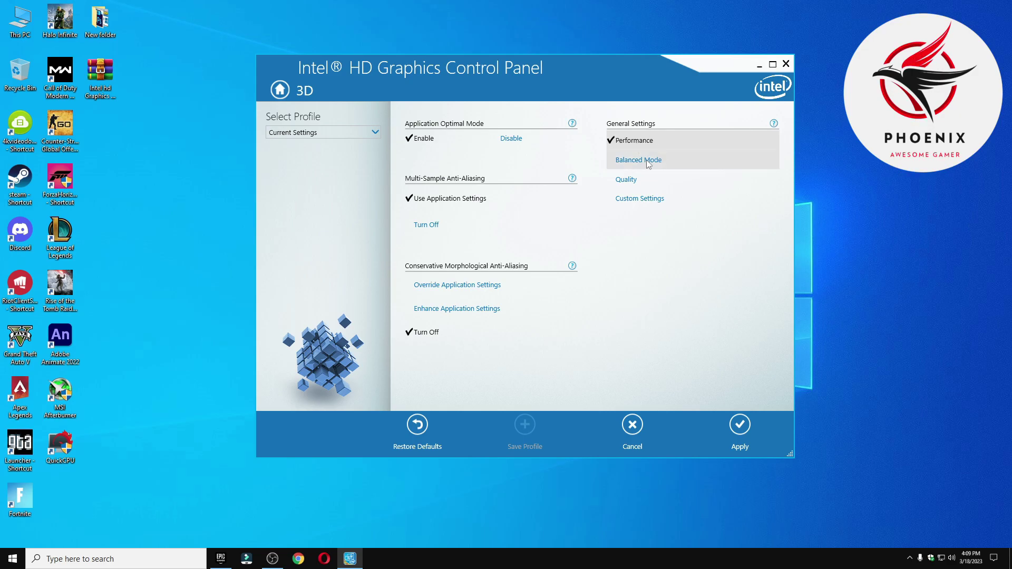
pyautogui.click(740, 423)
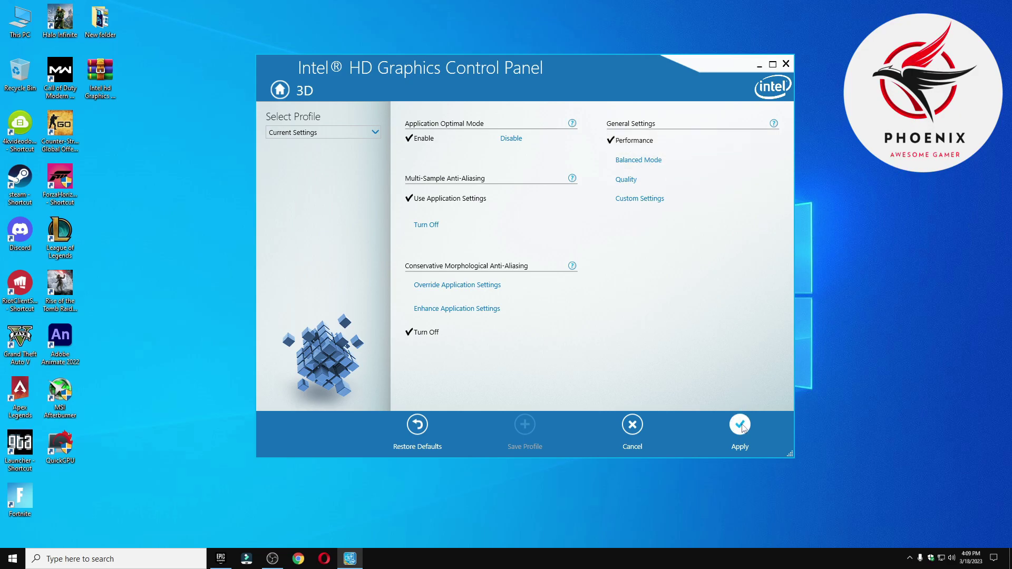
pyautogui.click(506, 263)
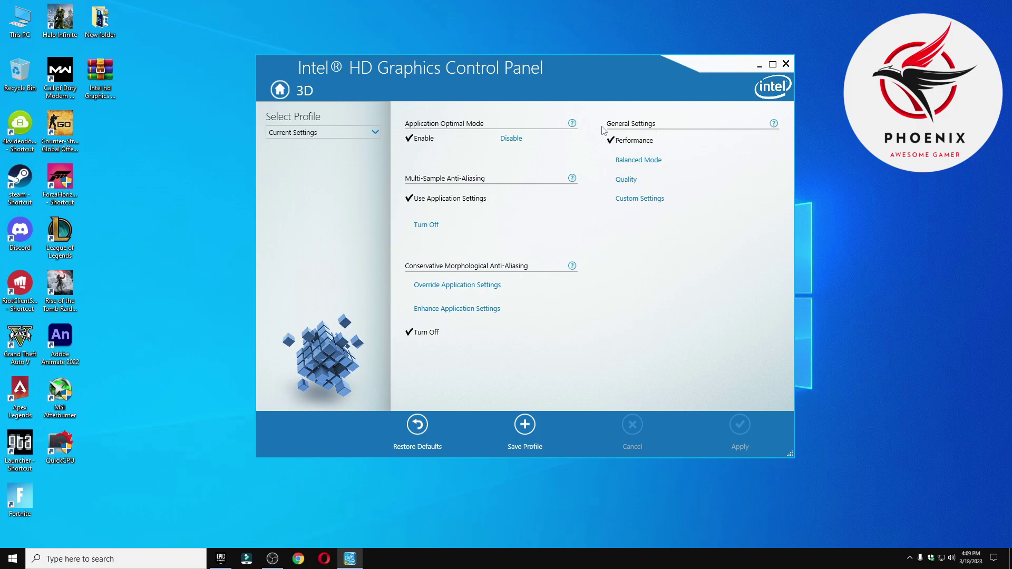
# Review the Options and Support, Video and Profiles settings, and close the graphics control panel
pyautogui.click(278, 91)
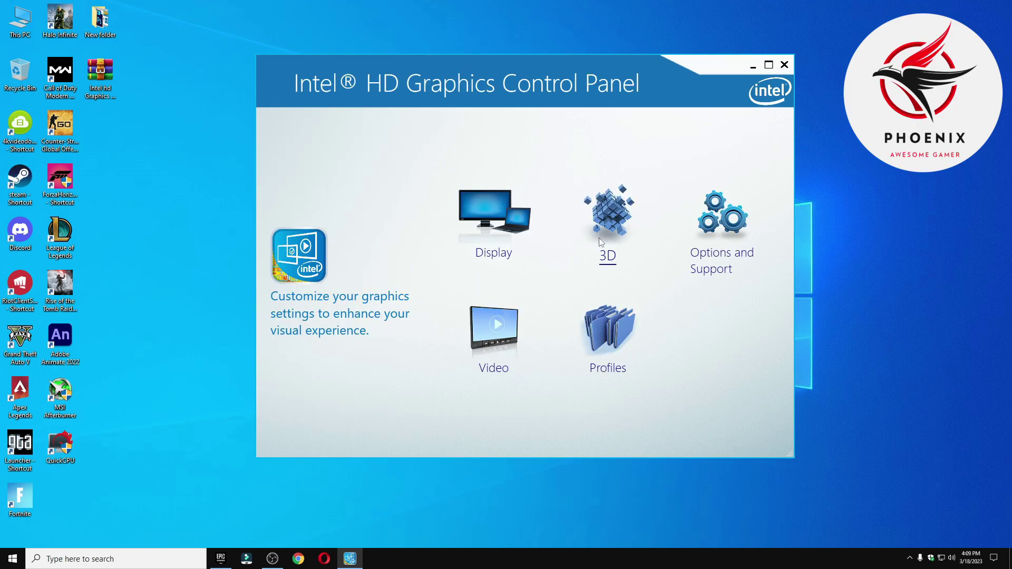
pyautogui.click(721, 234)
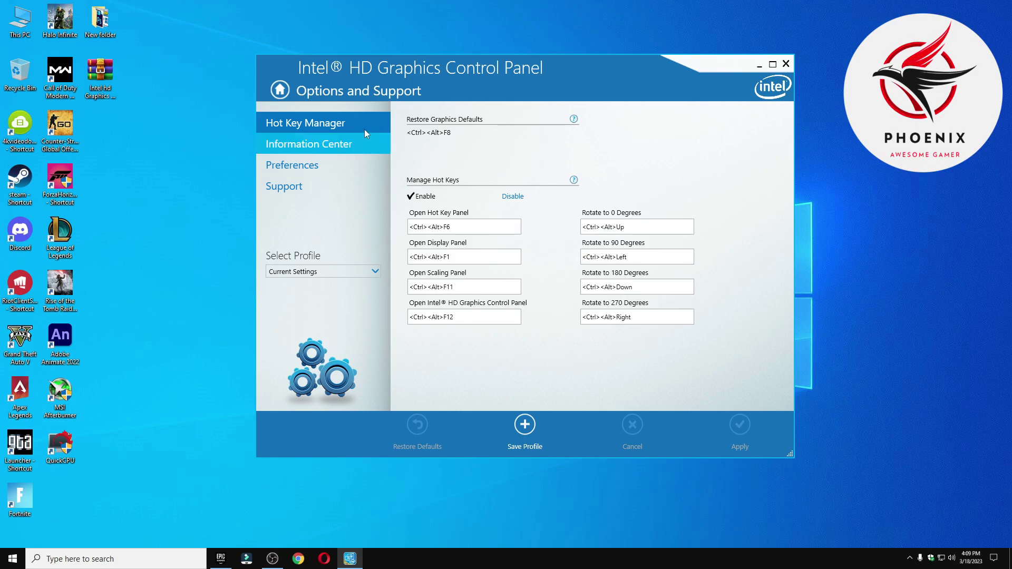
pyautogui.click(280, 91)
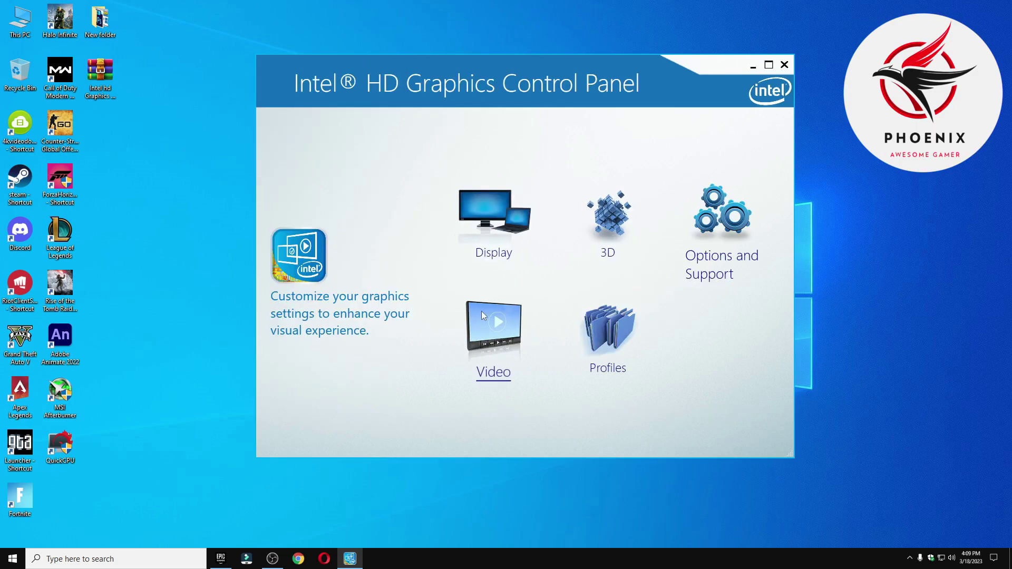
pyautogui.click(504, 343)
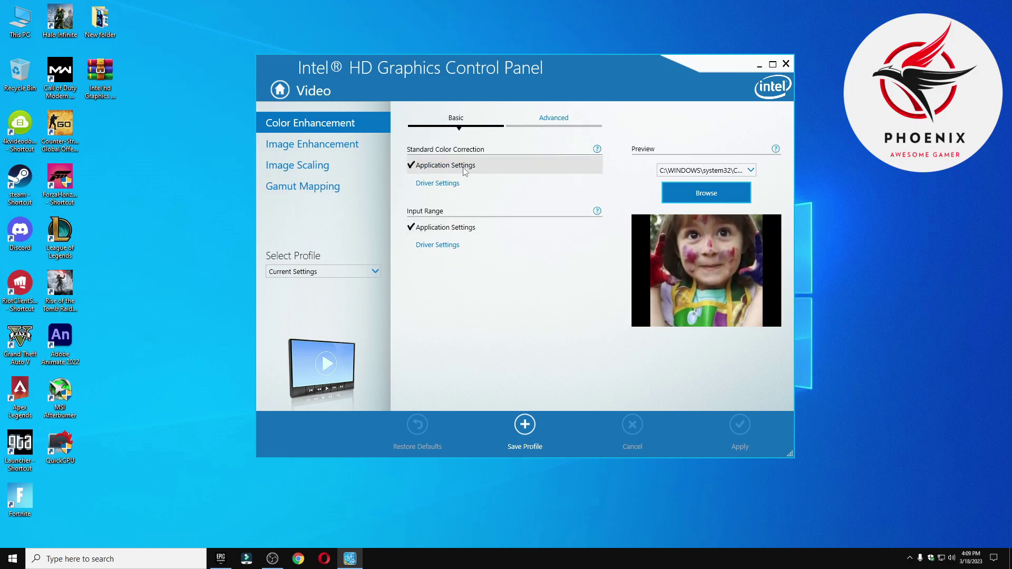
pyautogui.click(279, 90)
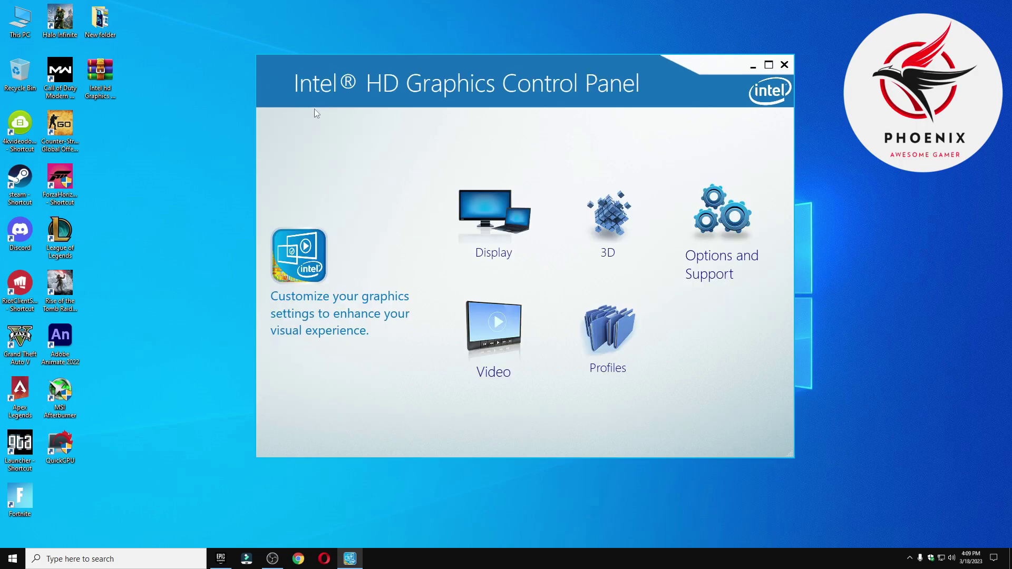
pyautogui.click(626, 333)
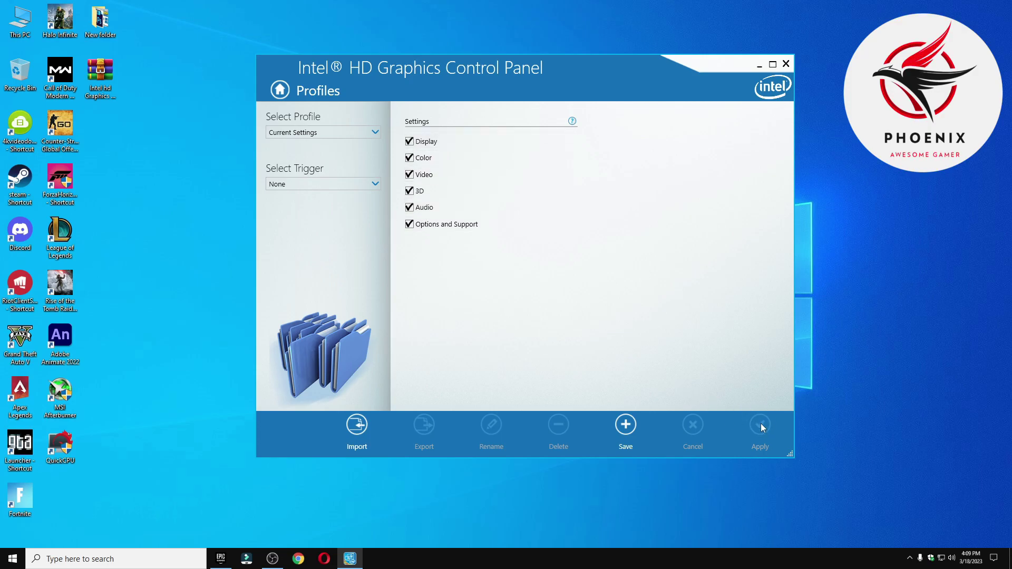
pyautogui.click(292, 93)
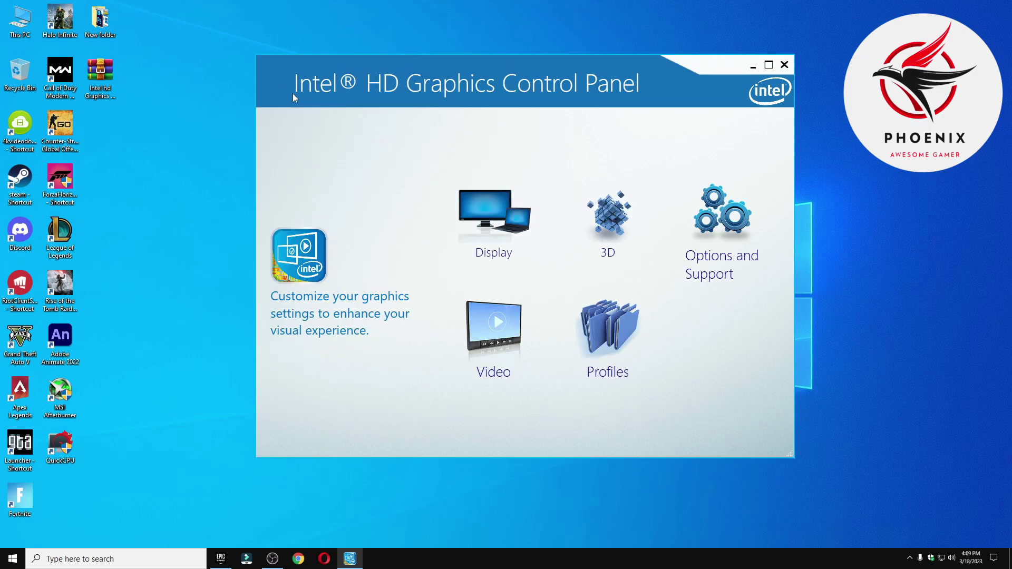
pyautogui.click(786, 67)
# Extract the Intel hd Graphics Optimize Pack archive onto the desktop and move the archive to the Recycle Bin
pyautogui.moveTo(135, 82); pyautogui.dragTo(517, 159)
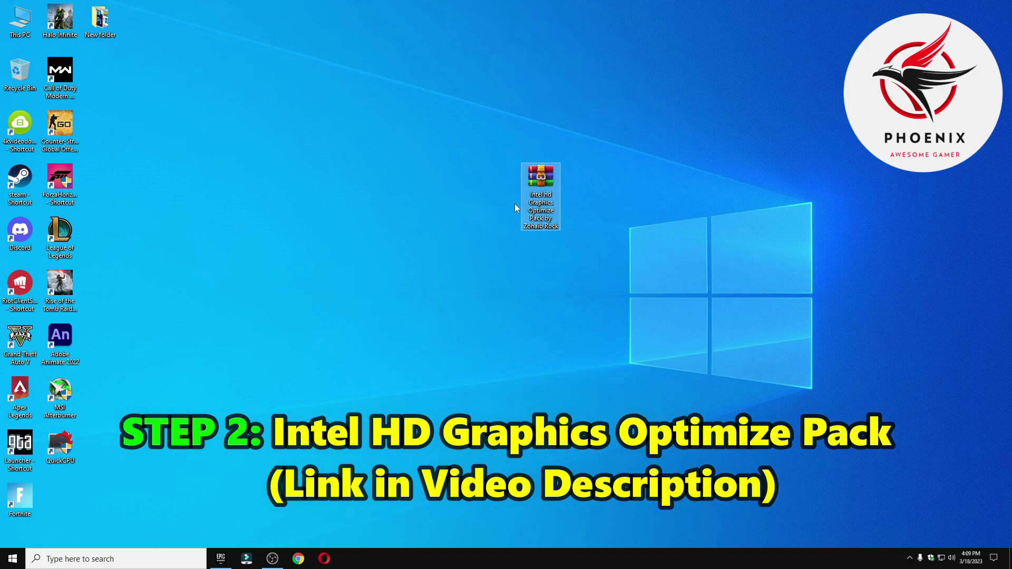
pyautogui.rightClick(534, 182)
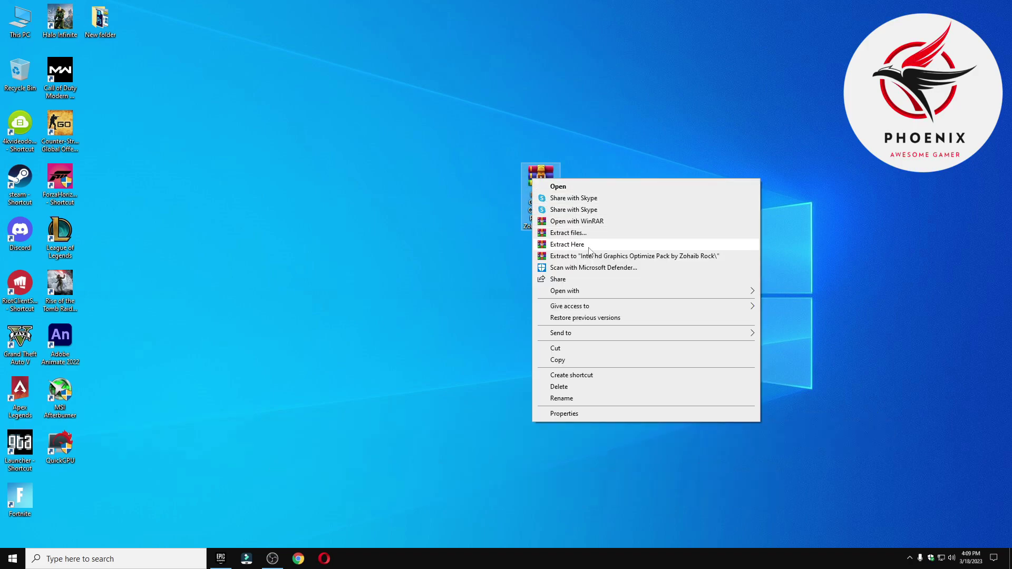
pyautogui.click(566, 245)
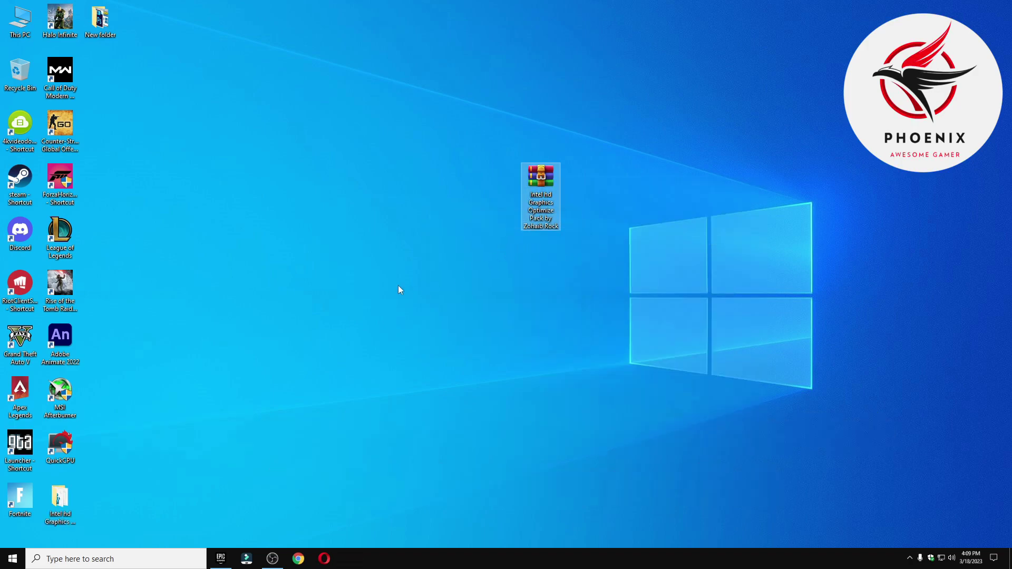
pyautogui.moveTo(60, 498); pyautogui.dragTo(491, 173)
pyautogui.moveTo(547, 204); pyautogui.dragTo(27, 79)
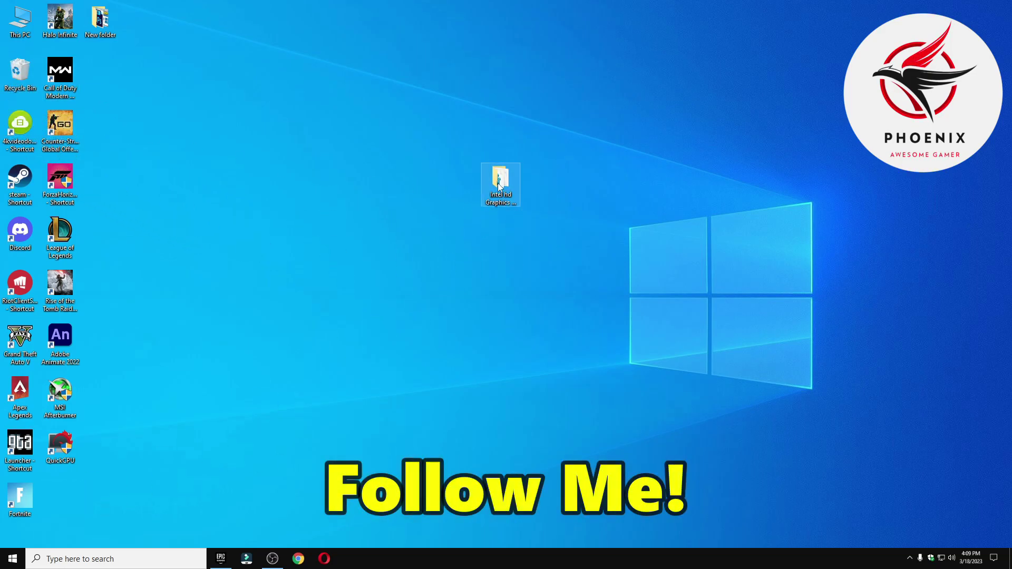
# Run the Delete Temporary Files and Delete Windows Update Cache scripts from the extracted pack's Junk File Cleanup folder
pyautogui.doubleClick(490, 180)
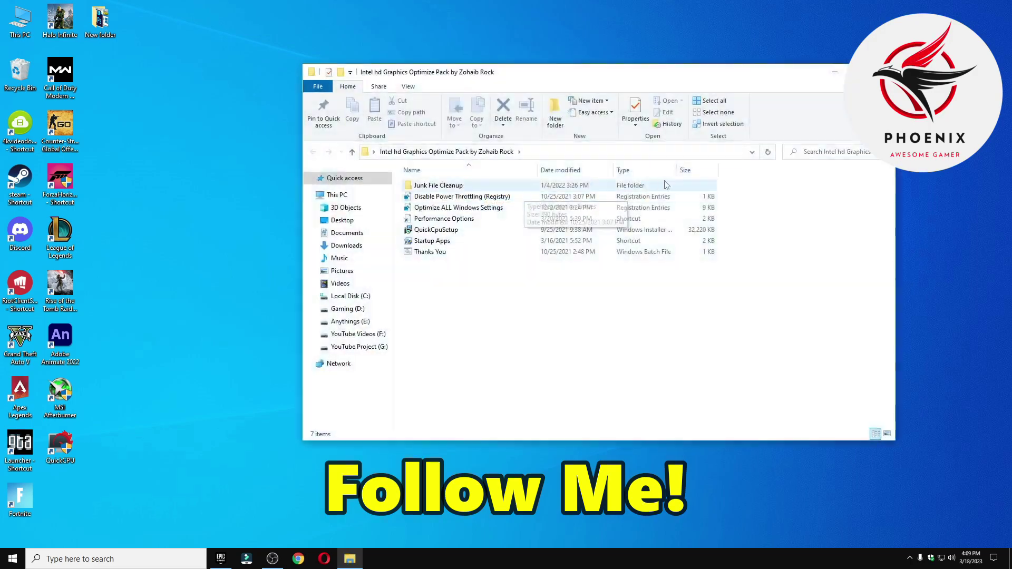
pyautogui.moveTo(599, 72); pyautogui.dragTo(556, 26)
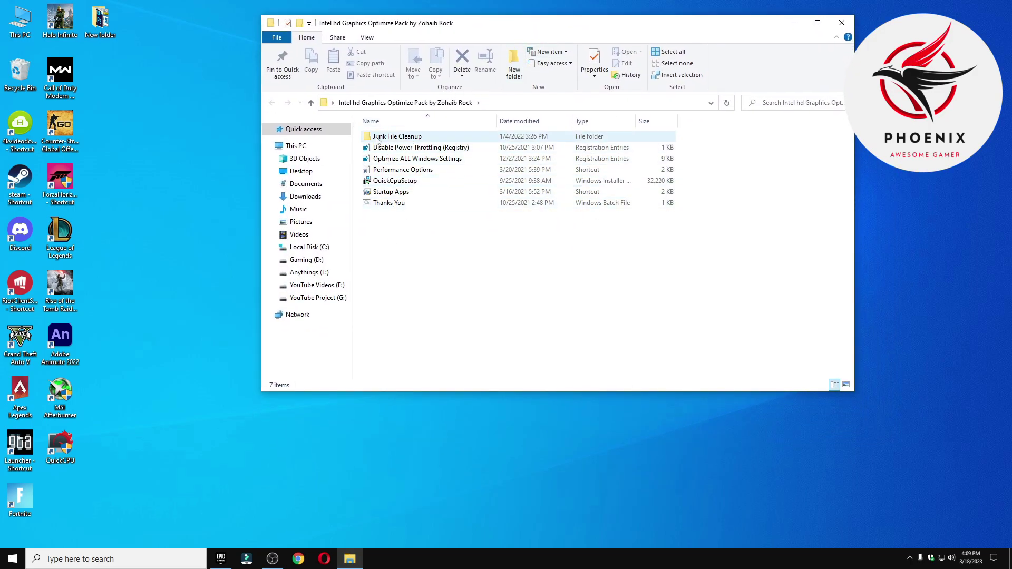
pyautogui.doubleClick(396, 137)
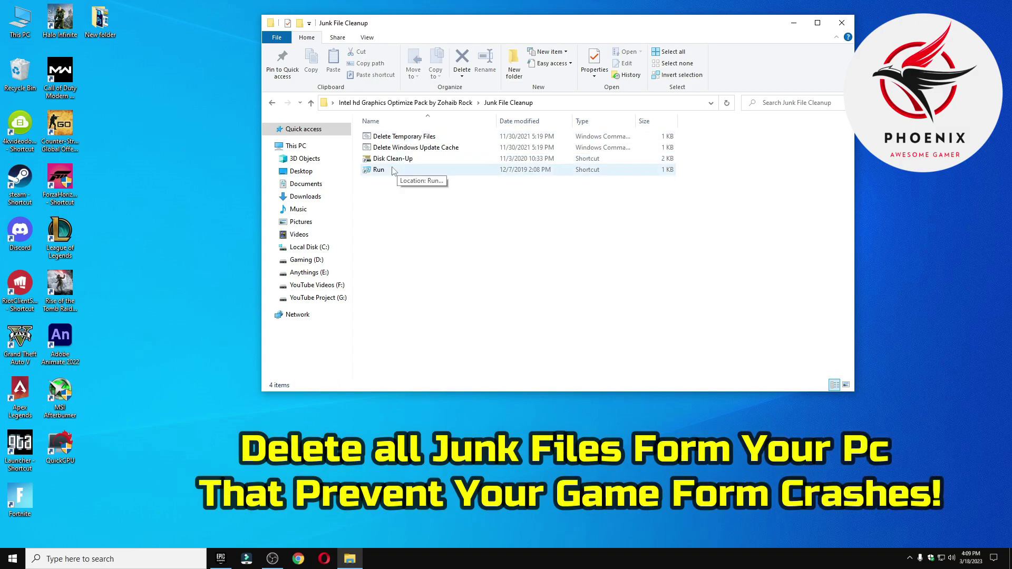
pyautogui.doubleClick(404, 136)
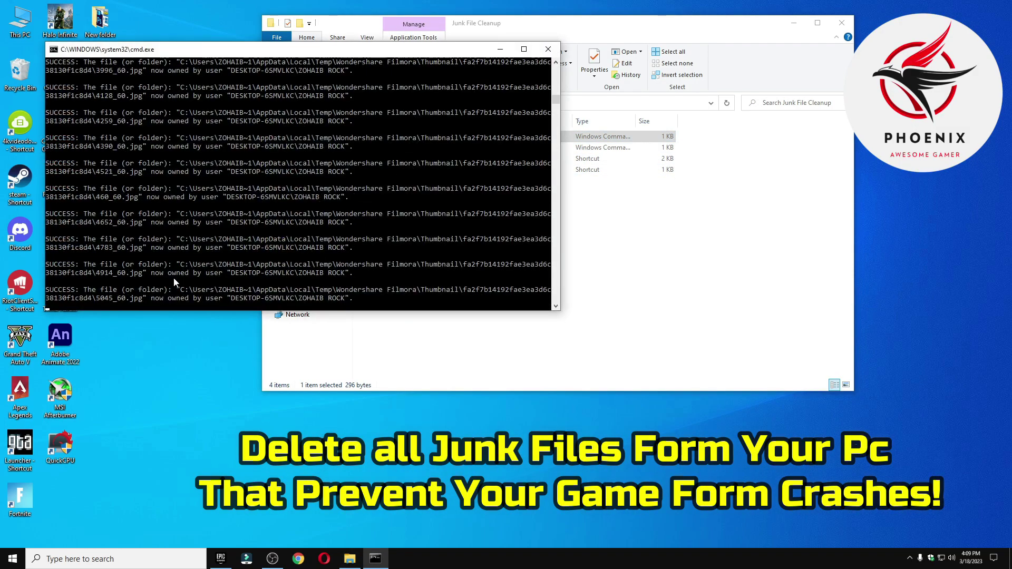
pyautogui.press('Return')
pyautogui.doubleClick(404, 148)
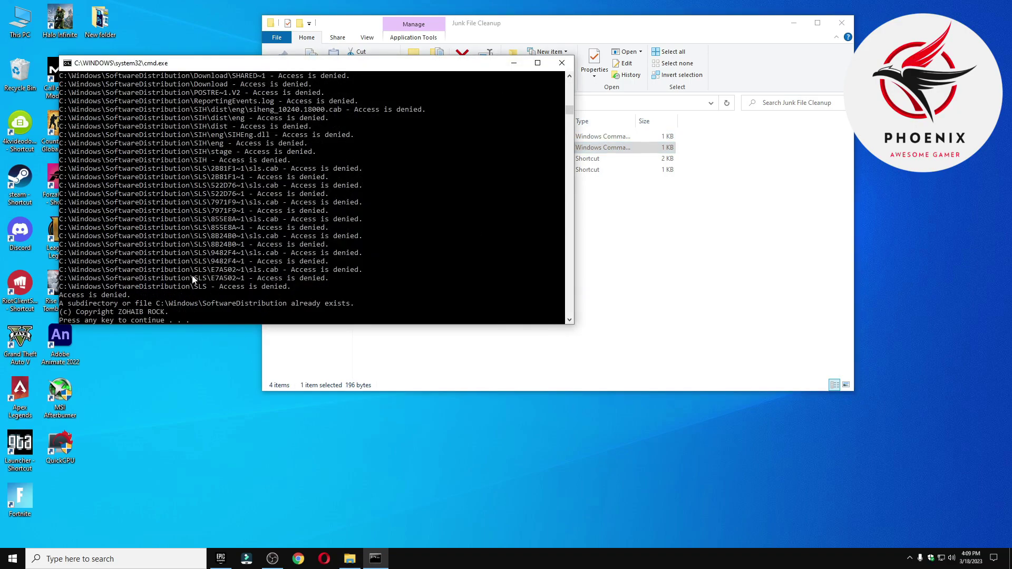
pyautogui.press('Return')
# Open the Windows Prefetch folder by running "prefetch" from the Run shortcut in the cleanup folder, granting access to it
pyautogui.doubleClick(379, 169)
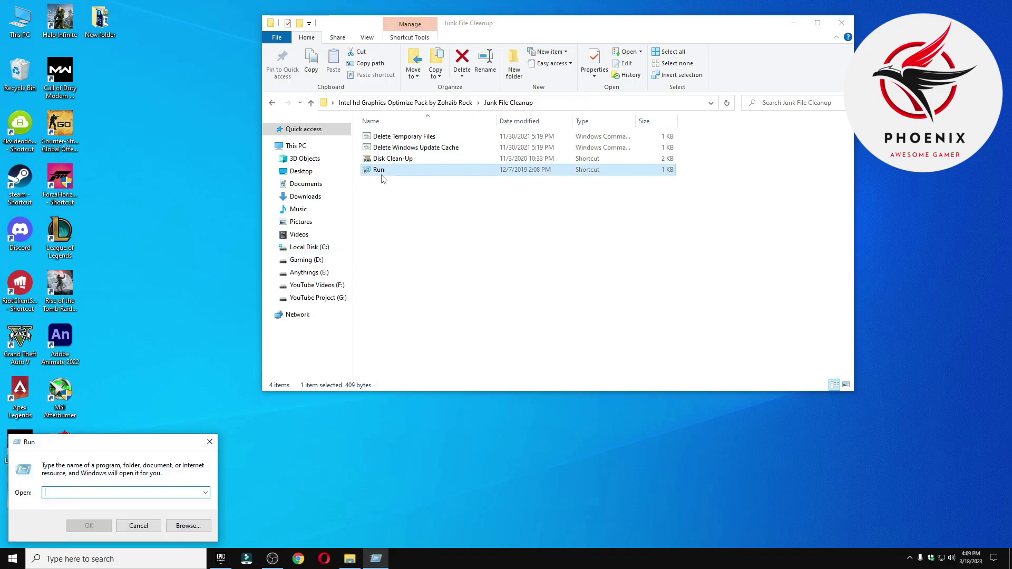
pyautogui.moveTo(127, 446); pyautogui.dragTo(547, 192)
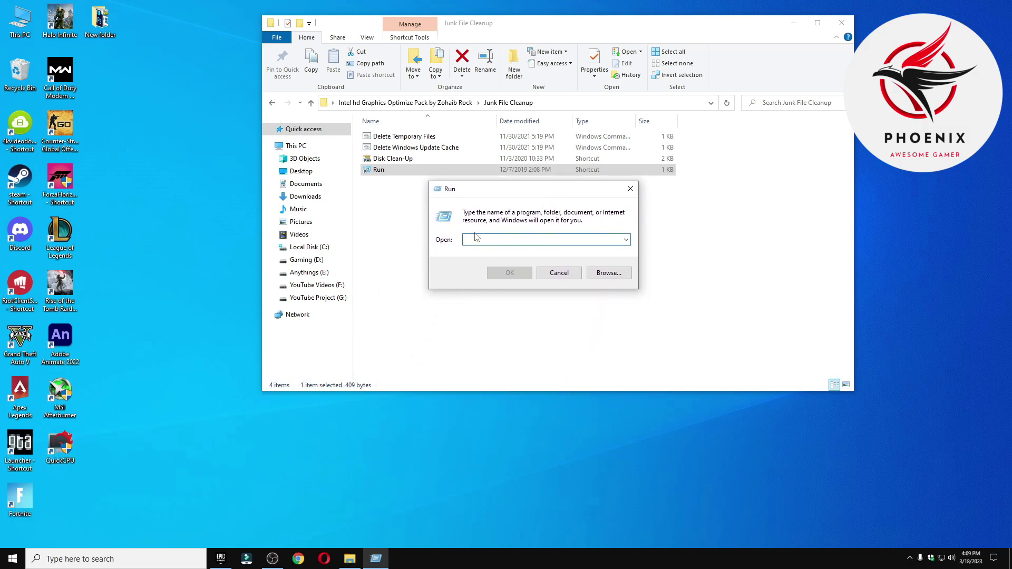
pyautogui.write('prefetch')
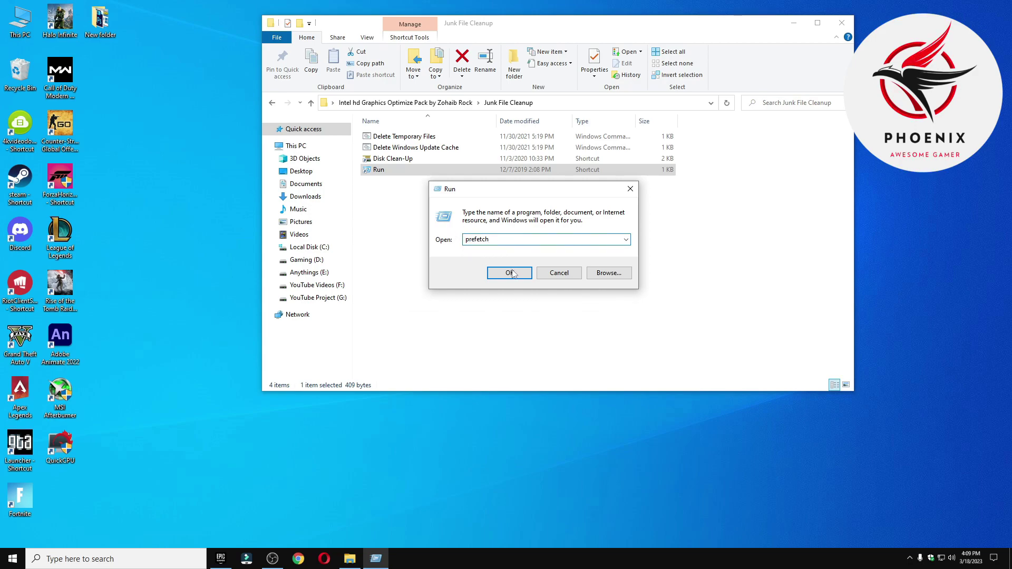
pyautogui.click(509, 272)
pyautogui.click(517, 291)
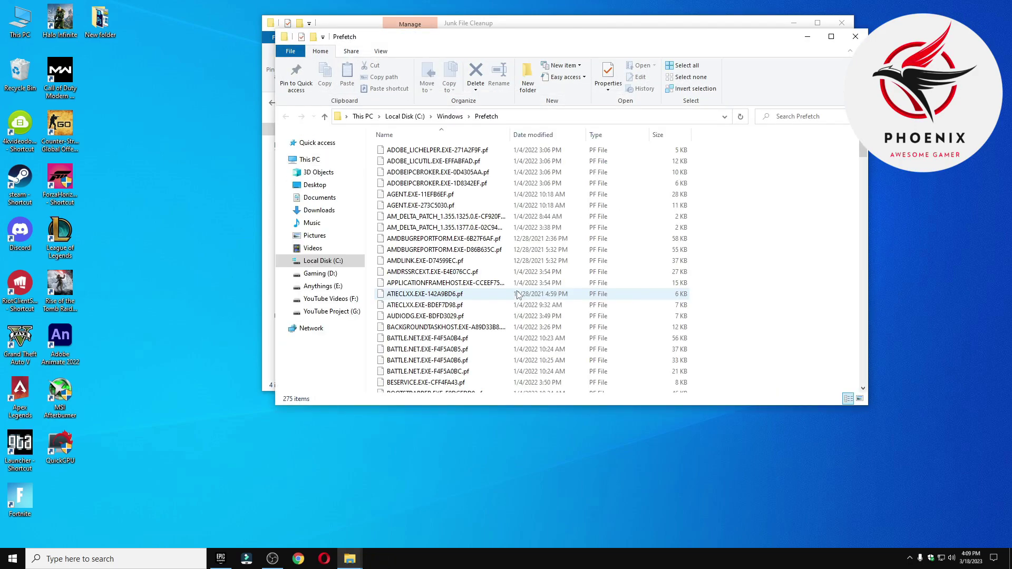
# Delete all files in the Prefetch folder, skipping the file that is in use
pyautogui.click(437, 226)
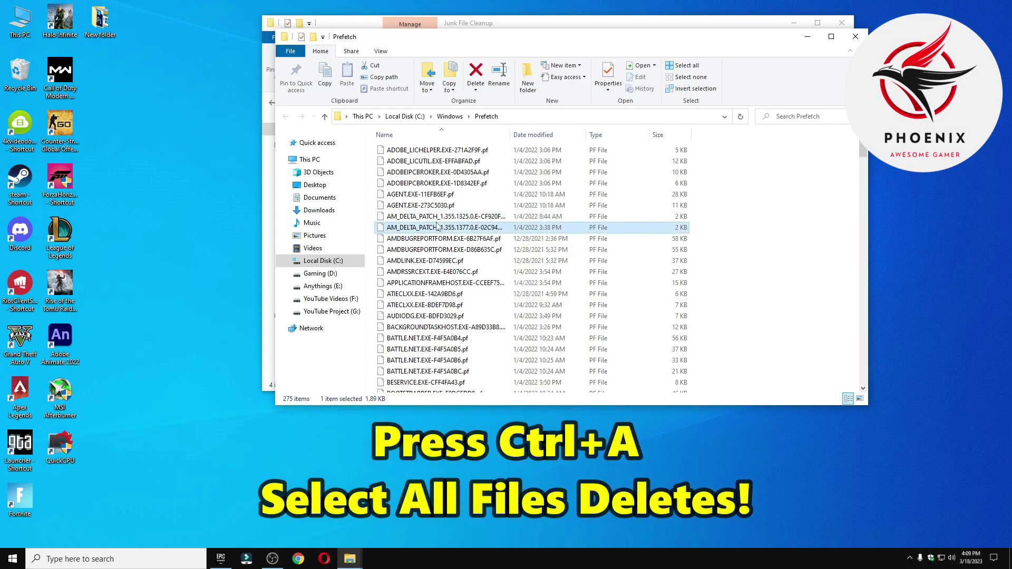
pyautogui.hotkey('ctrl', 'a')
pyautogui.rightClick(437, 226)
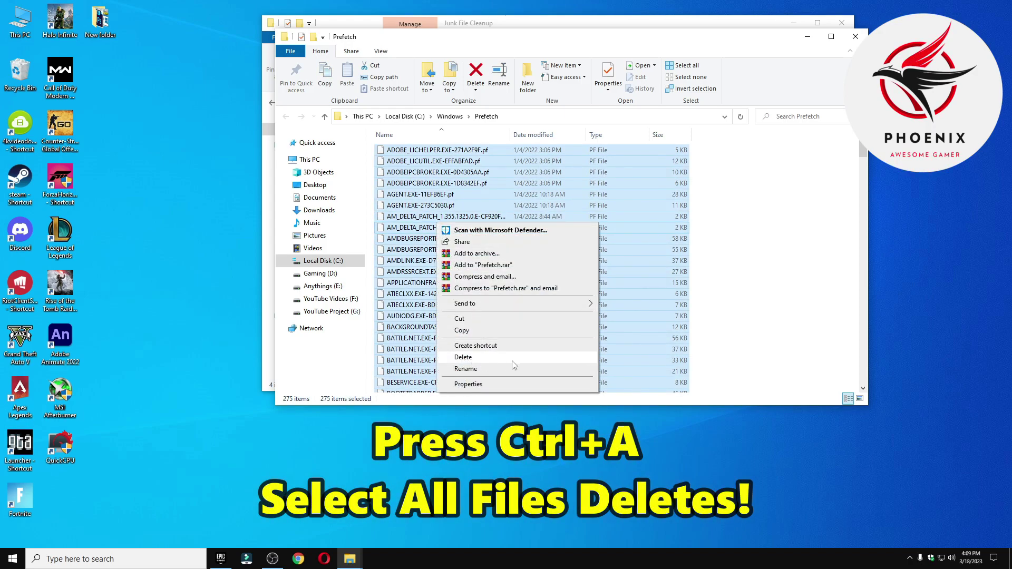
pyautogui.click(499, 358)
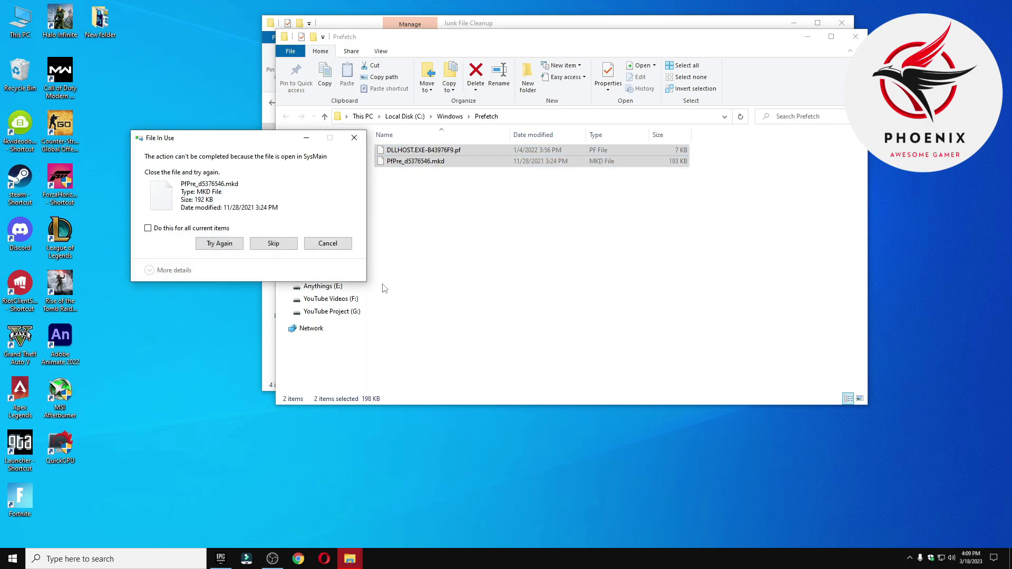
pyautogui.click(273, 243)
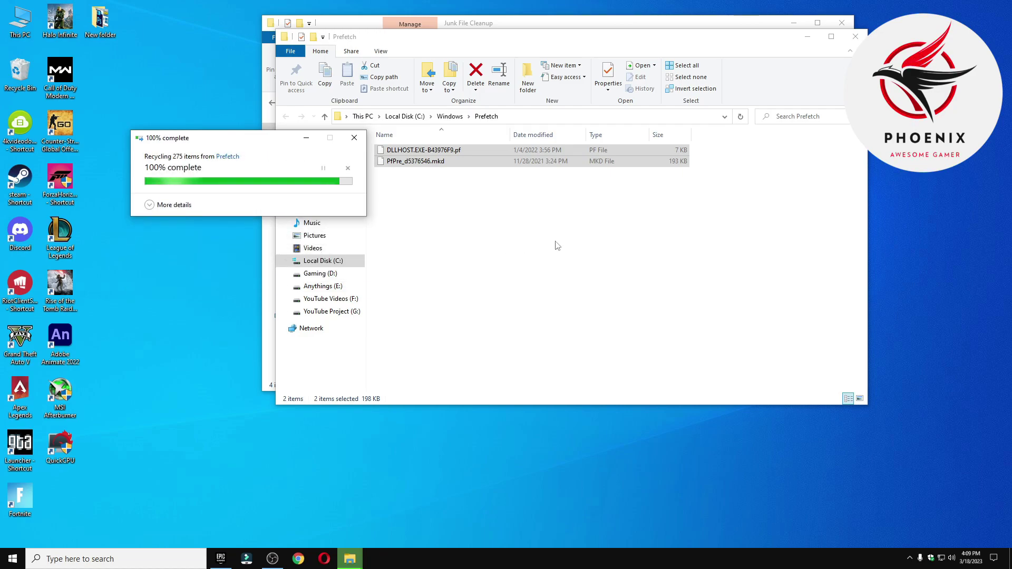
# Close the Prefetch folder and start Disk Clean-Up from the Junk File Cleanup folder for drive C, closing that folder too
pyautogui.click(855, 37)
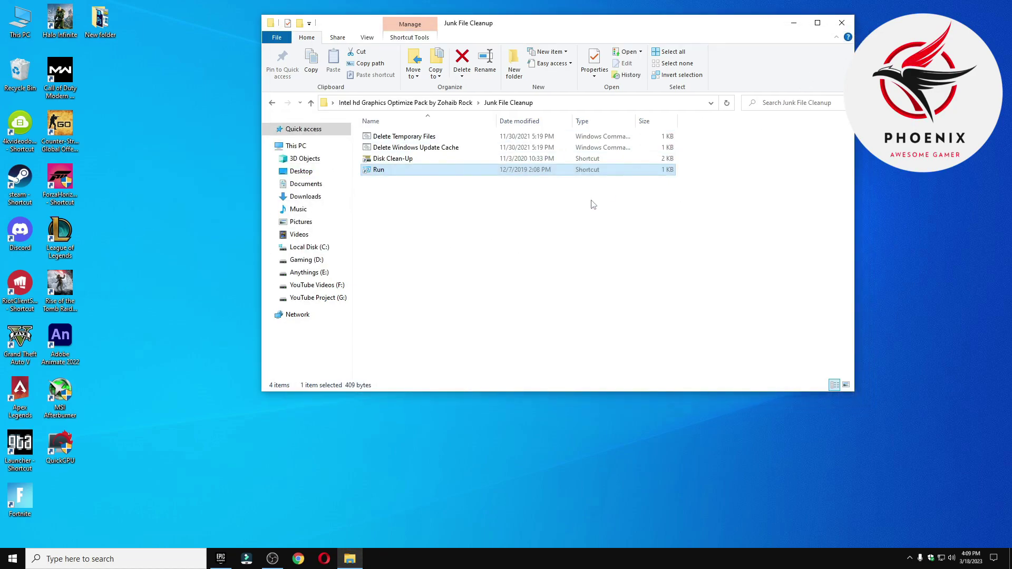
pyautogui.doubleClick(393, 158)
pyautogui.click(479, 296)
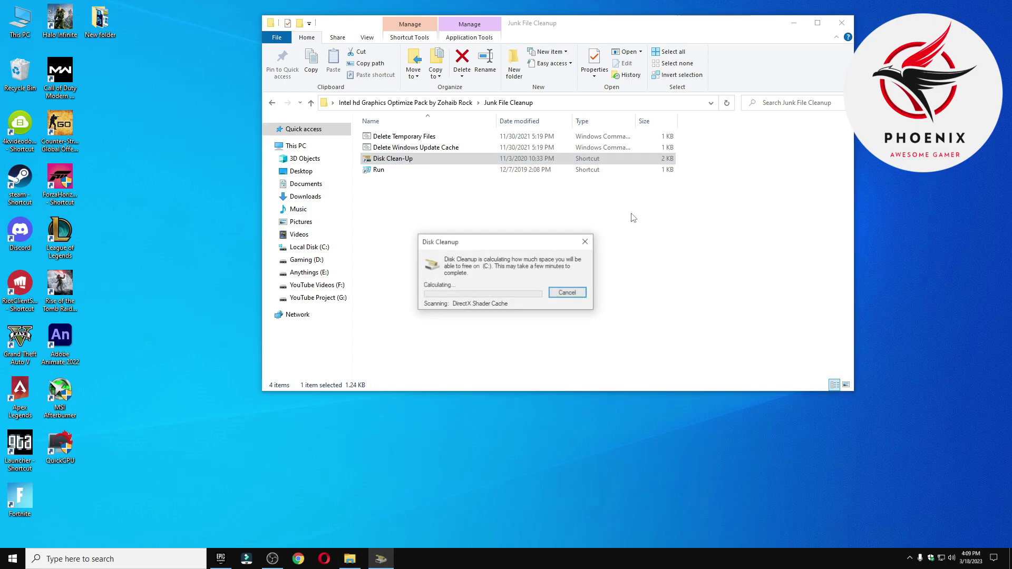
pyautogui.click(842, 23)
pyautogui.moveTo(203, 80); pyautogui.dragTo(410, 95)
# Mark all listed file types on drive C for cleanup, including DirectX Shader Cache and Thumbnails, and permanently delete them
pyautogui.click(293, 172)
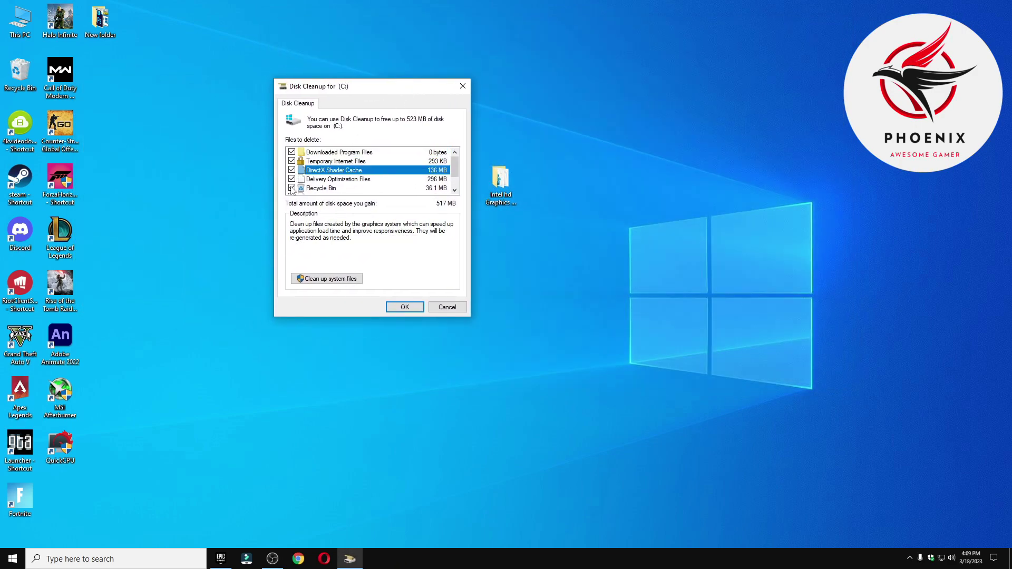
pyautogui.scroll(-1, 295, 188)
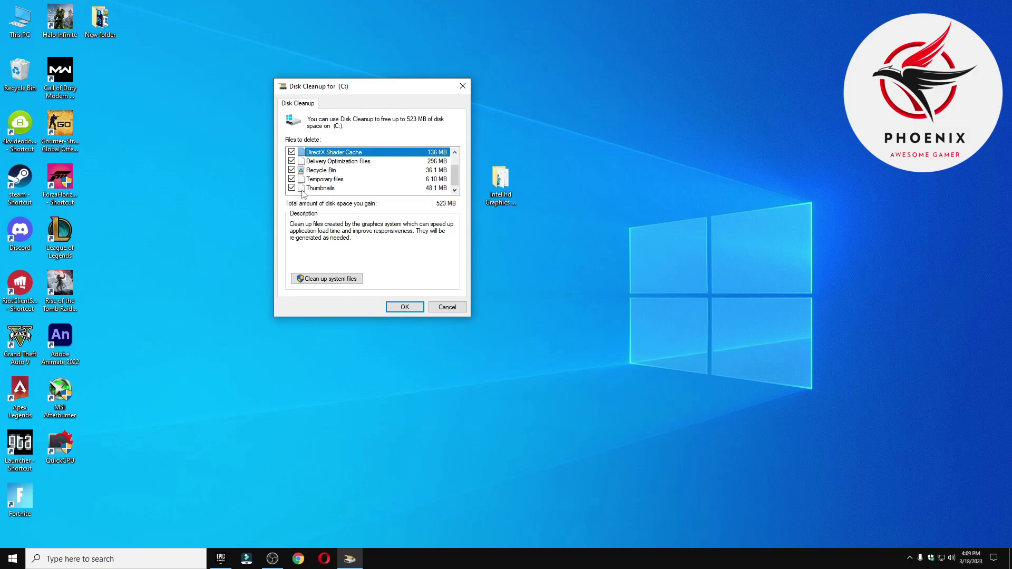
pyautogui.scroll(1, 368, 167)
pyautogui.click(404, 307)
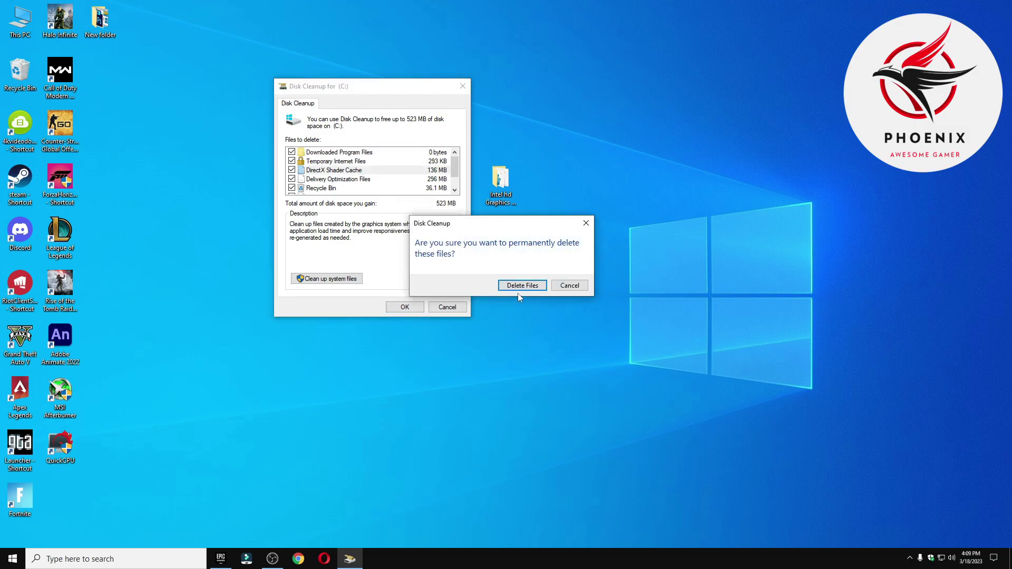
pyautogui.click(520, 288)
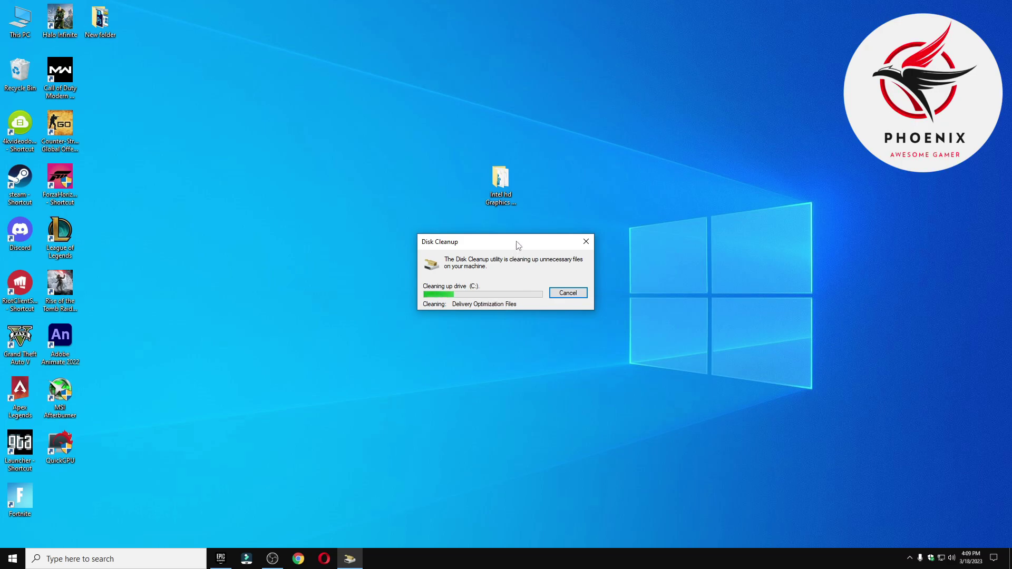
pyautogui.moveTo(517, 247); pyautogui.dragTo(525, 225)
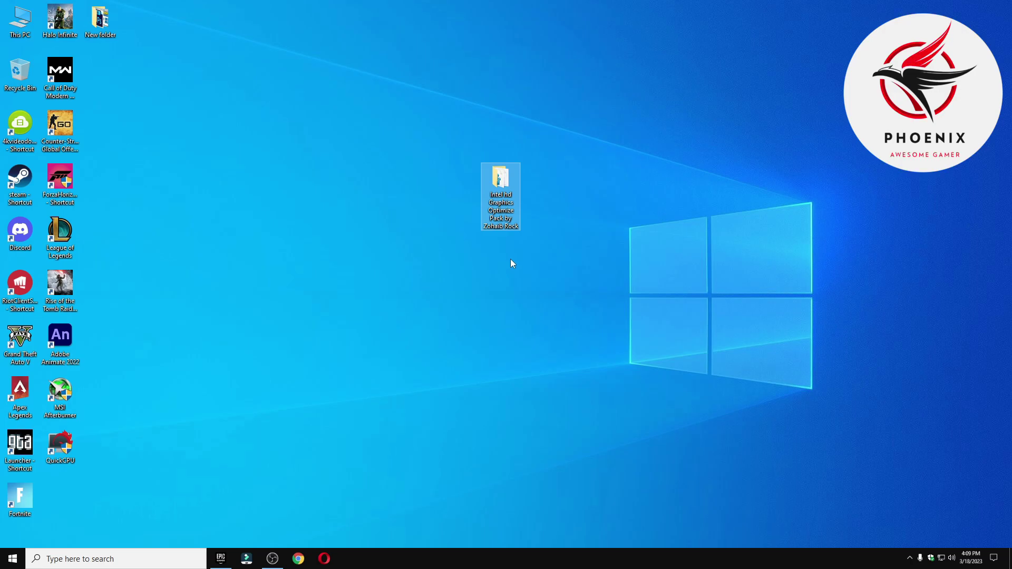
# Open the Intel hd Graphics Optimize Pack folder on the desktop
pyautogui.doubleClick(498, 195)
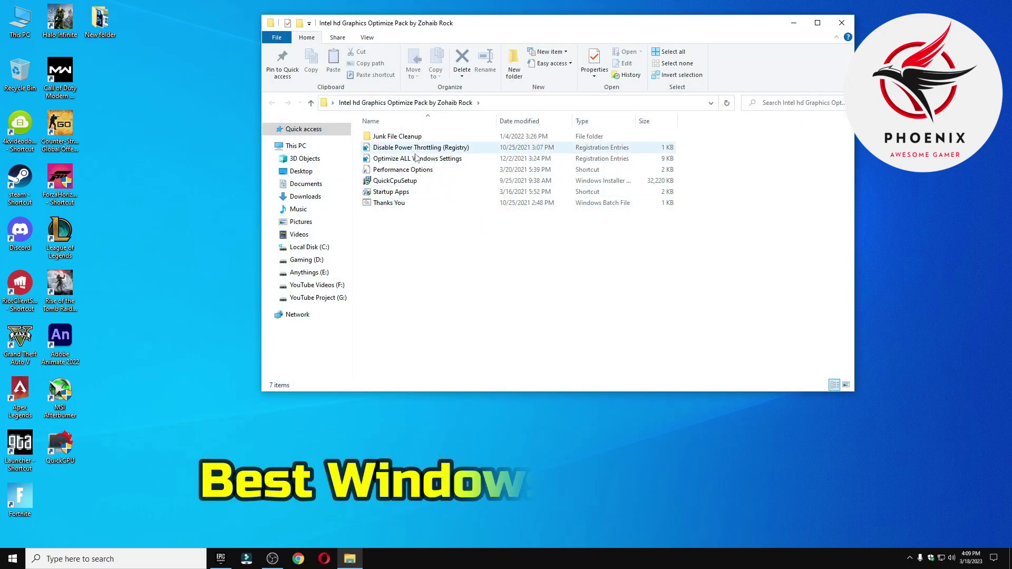
# Open Windows Settings beside the pack folder, look over its categories, and close it
pyautogui.click(12, 558)
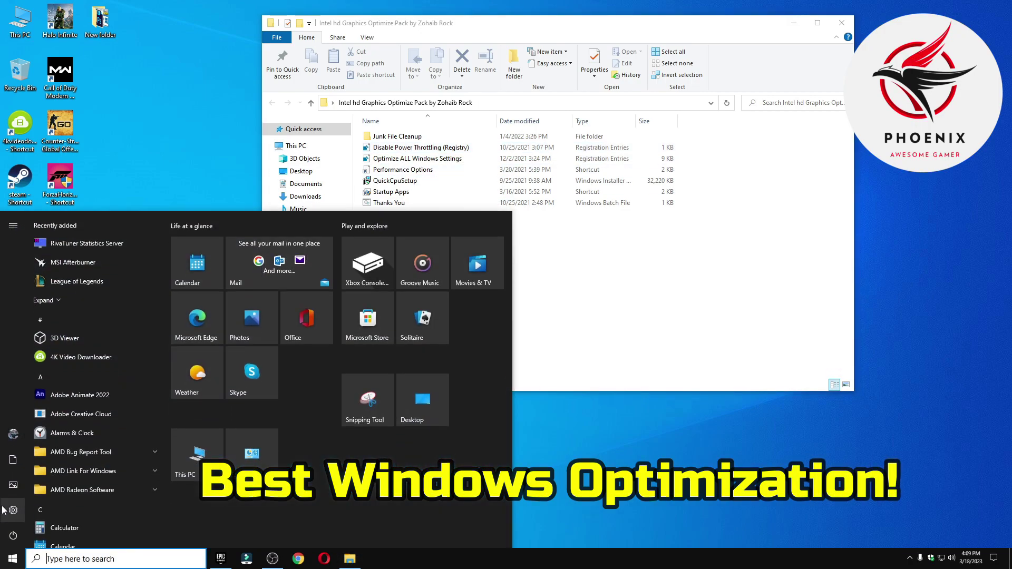
pyautogui.click(54, 511)
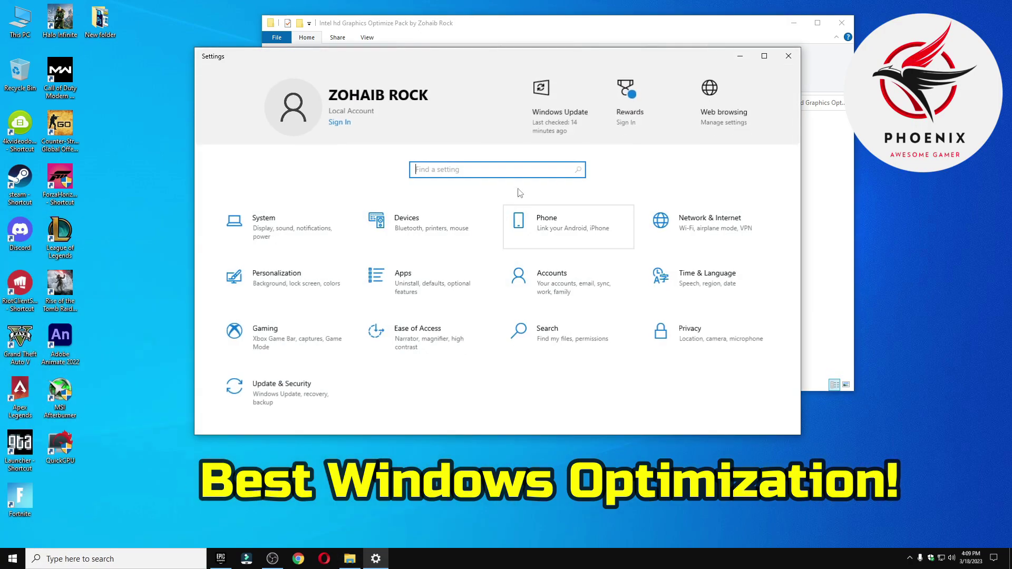
pyautogui.moveTo(519, 56); pyautogui.dragTo(332, 68)
pyautogui.moveTo(510, 26); pyautogui.dragTo(616, 70)
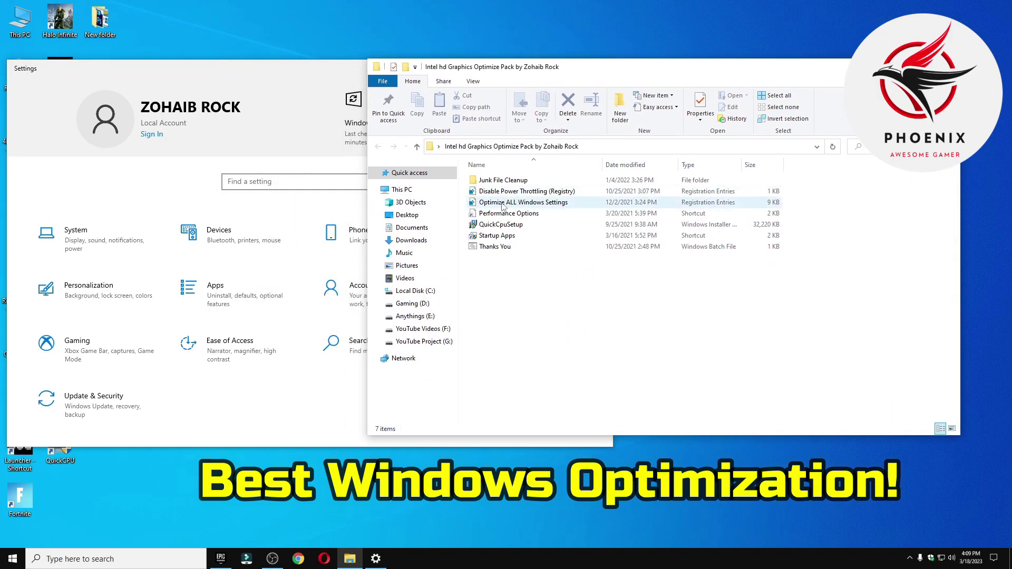
pyautogui.click(294, 216)
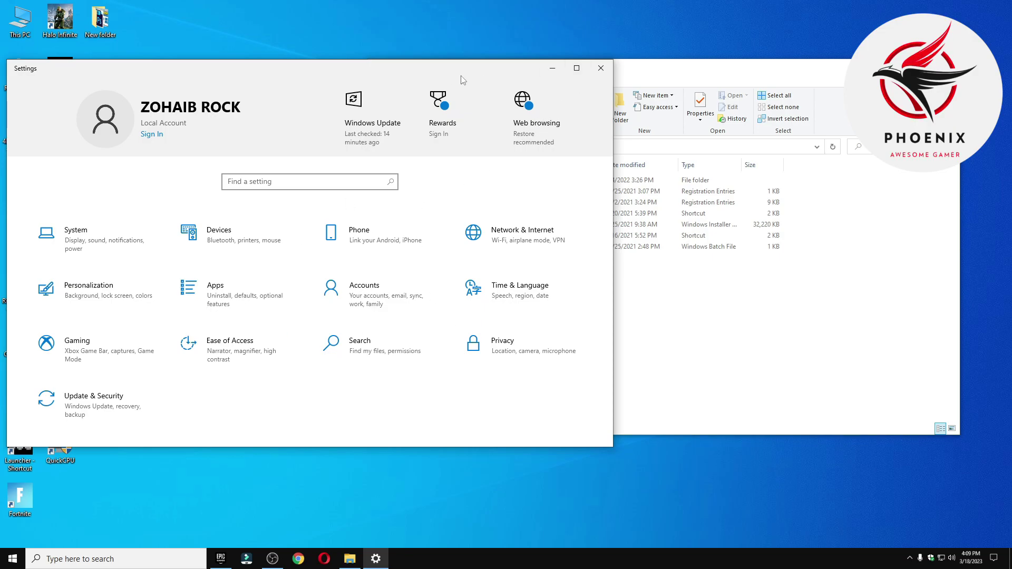
pyautogui.moveTo(466, 80); pyautogui.dragTo(669, 74)
pyautogui.click(831, 64)
# Add the Disable Power Throttling (Registry) file from the pack to the Windows registry
pyautogui.moveTo(767, 77); pyautogui.dragTo(581, 61)
pyautogui.click(350, 175)
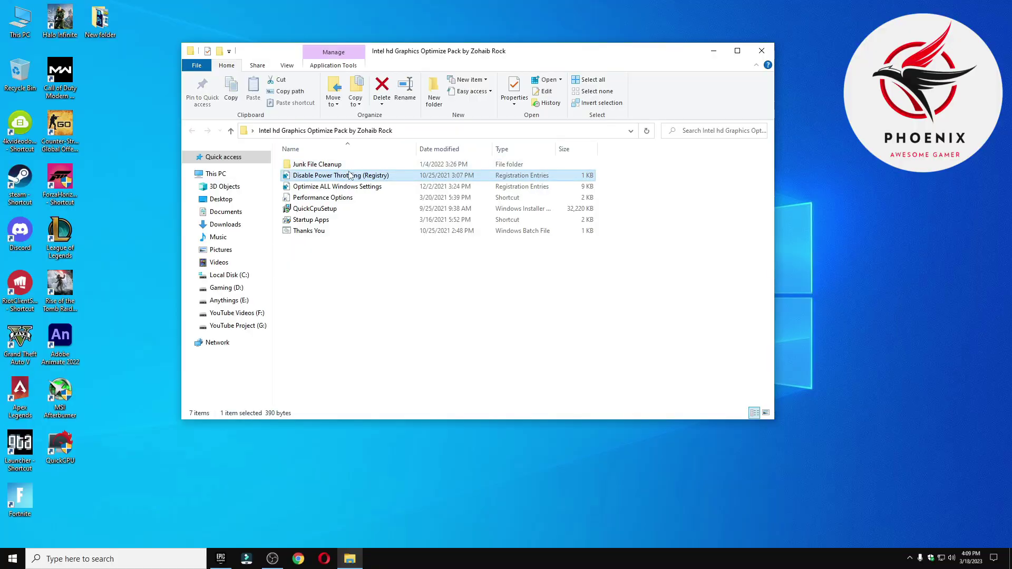
pyautogui.doubleClick(351, 175)
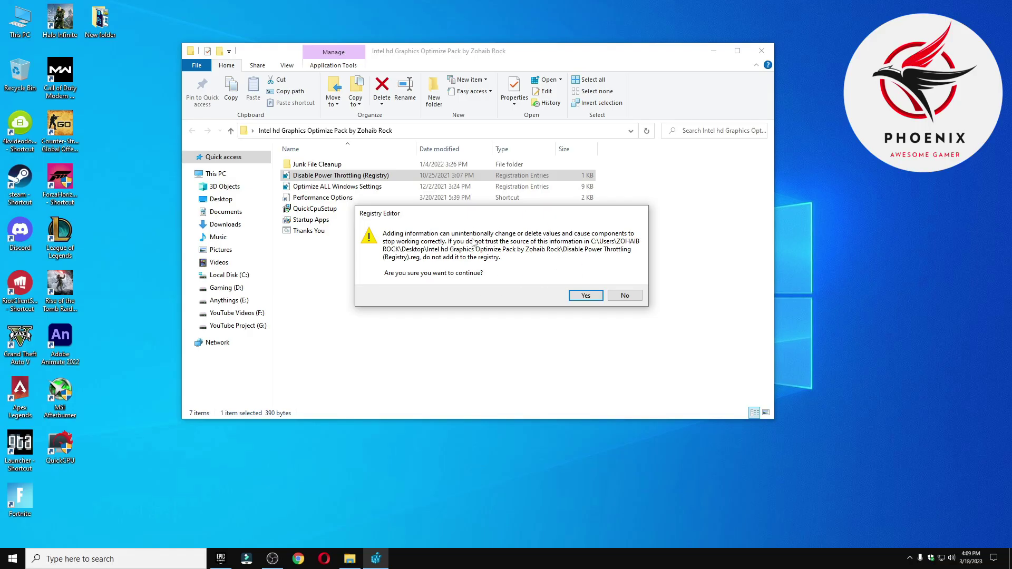
pyautogui.click(586, 295)
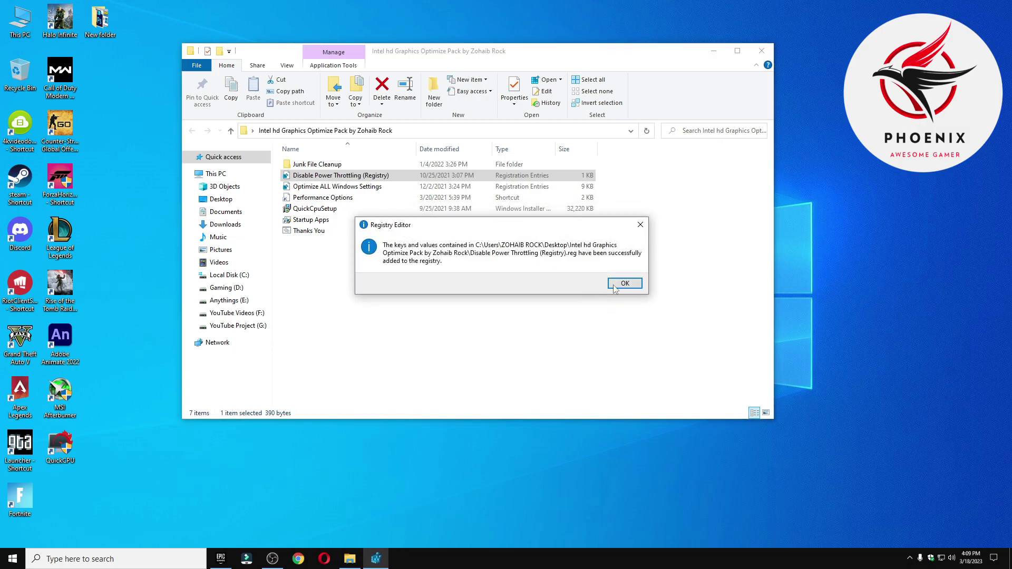
pyautogui.click(623, 287)
# Merge the pack's Optimize ALL Windows Settings entries into the registry
pyautogui.doubleClick(345, 187)
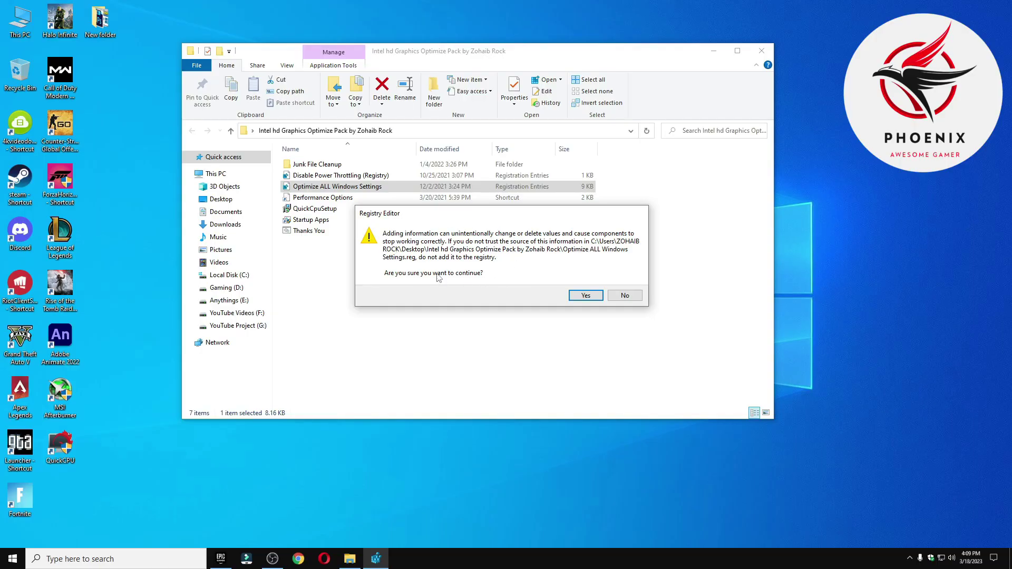
pyautogui.click(585, 296)
pyautogui.click(625, 283)
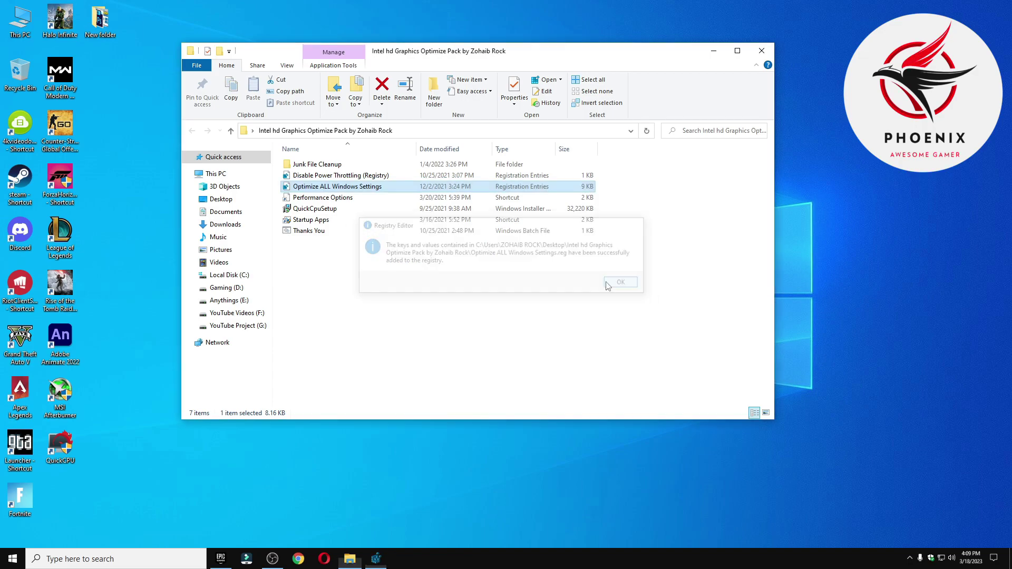
# Open Performance Options from the pack and apply the visual effects setting "Let Windows choose what's best for my computer"
pyautogui.doubleClick(322, 197)
pyautogui.moveTo(205, 98); pyautogui.dragTo(371, 80)
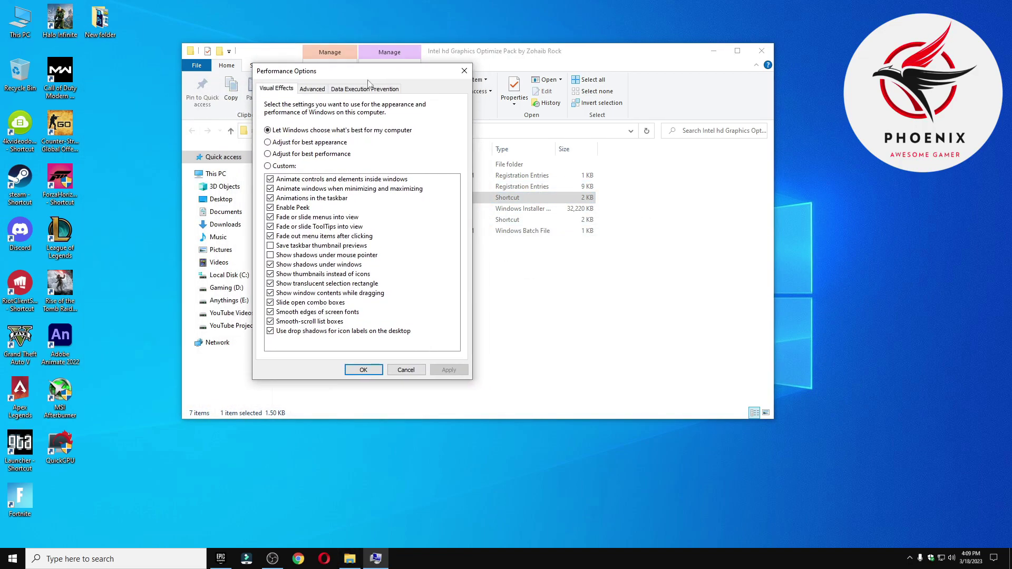
pyautogui.click(305, 154)
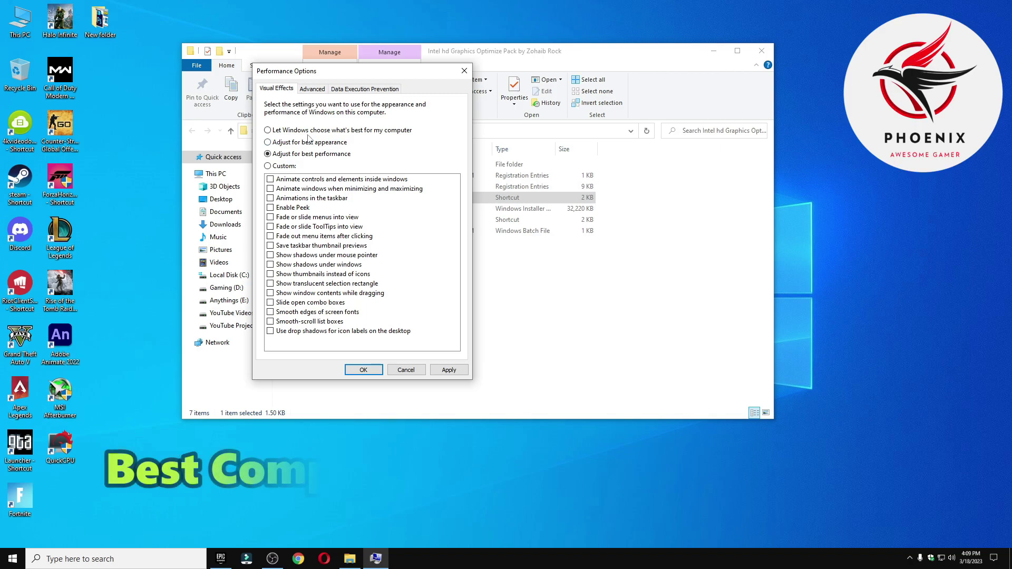
pyautogui.click(360, 129)
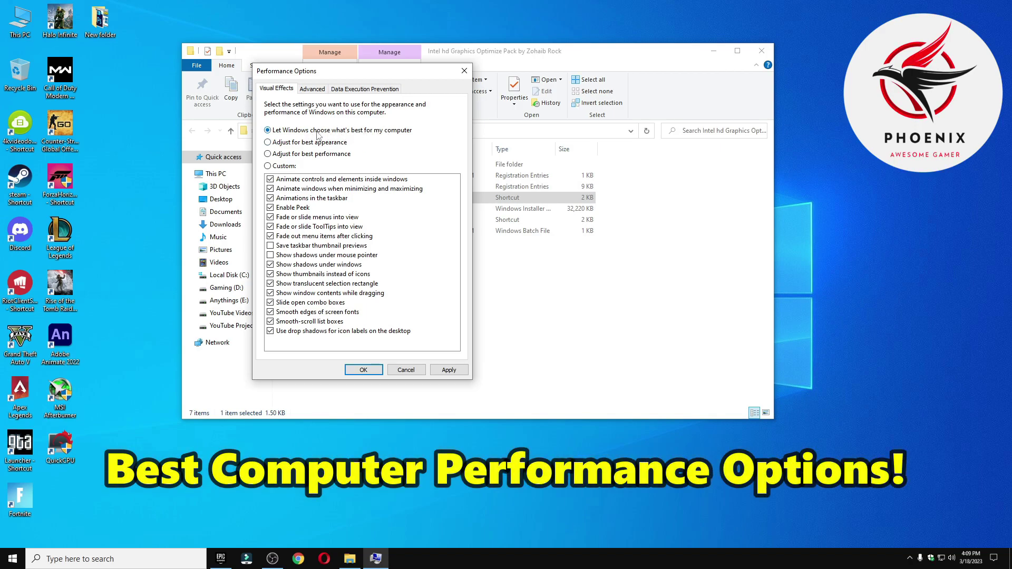
pyautogui.click(456, 370)
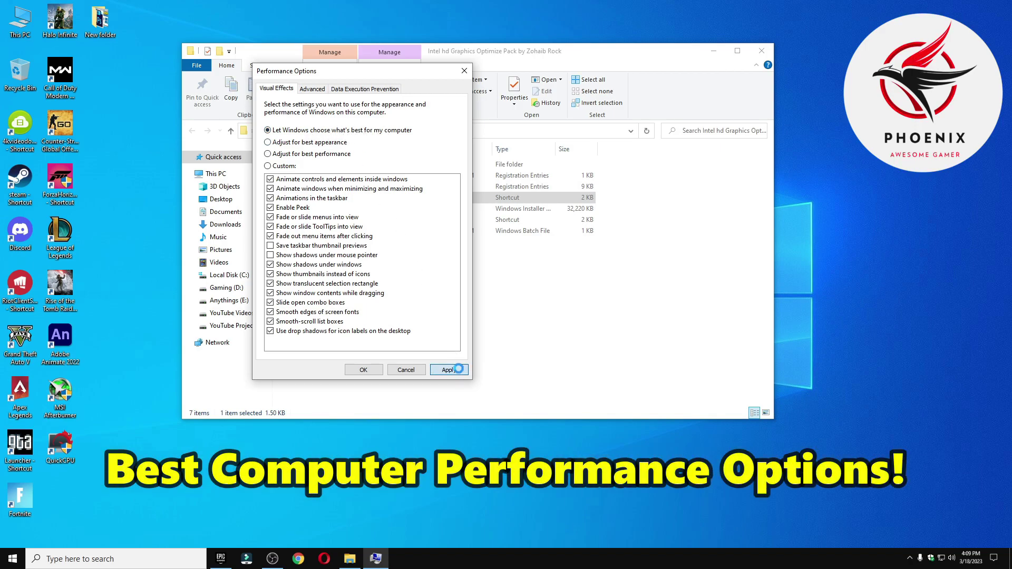
pyautogui.click(369, 370)
pyautogui.click(357, 351)
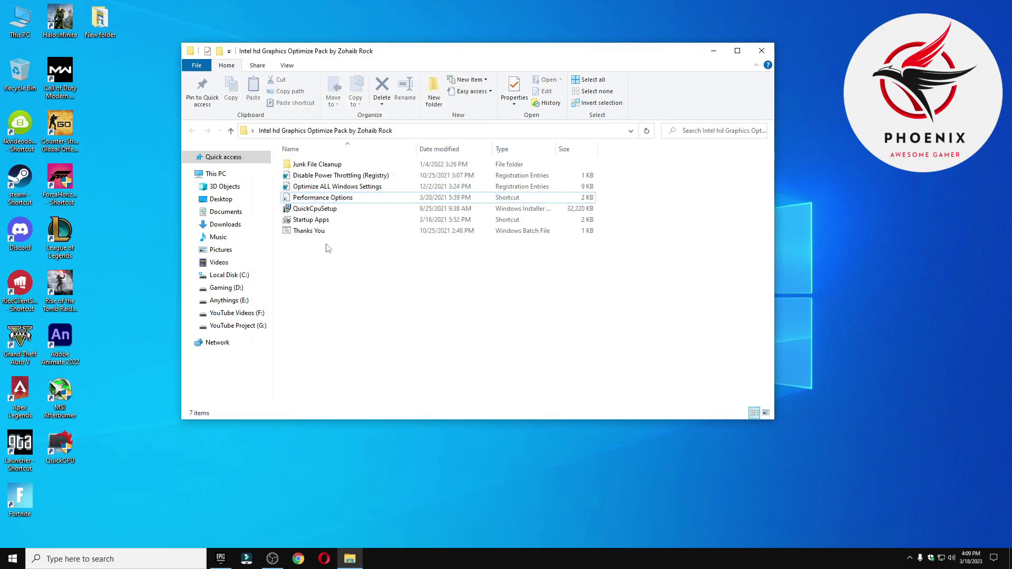
# Start the QuickCpuSetup installer, close the pack folder, and exit the setup wizard at the change, repair or remove page
pyautogui.doubleClick(321, 209)
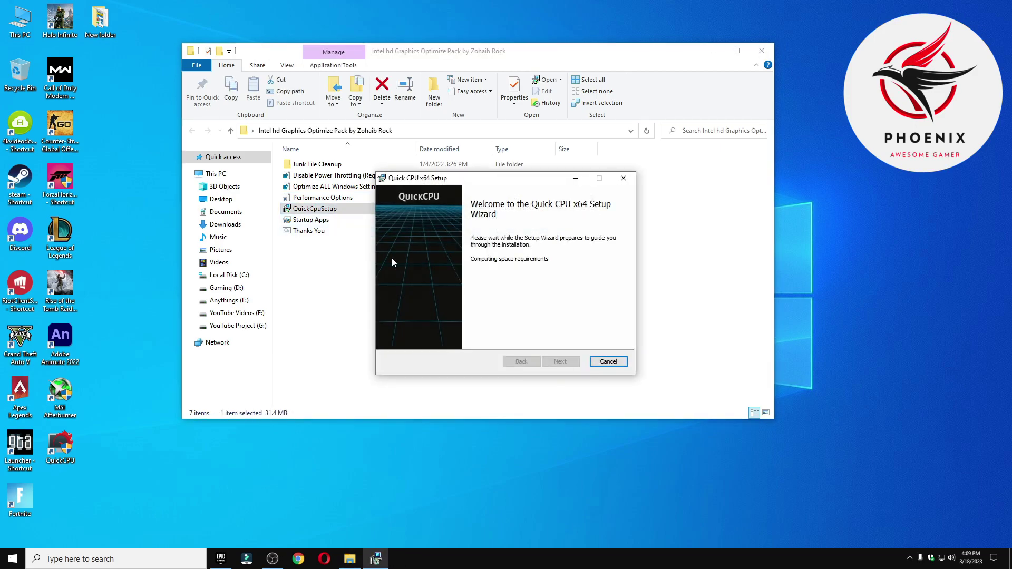
pyautogui.click(761, 50)
pyautogui.moveTo(531, 182); pyautogui.dragTo(527, 130)
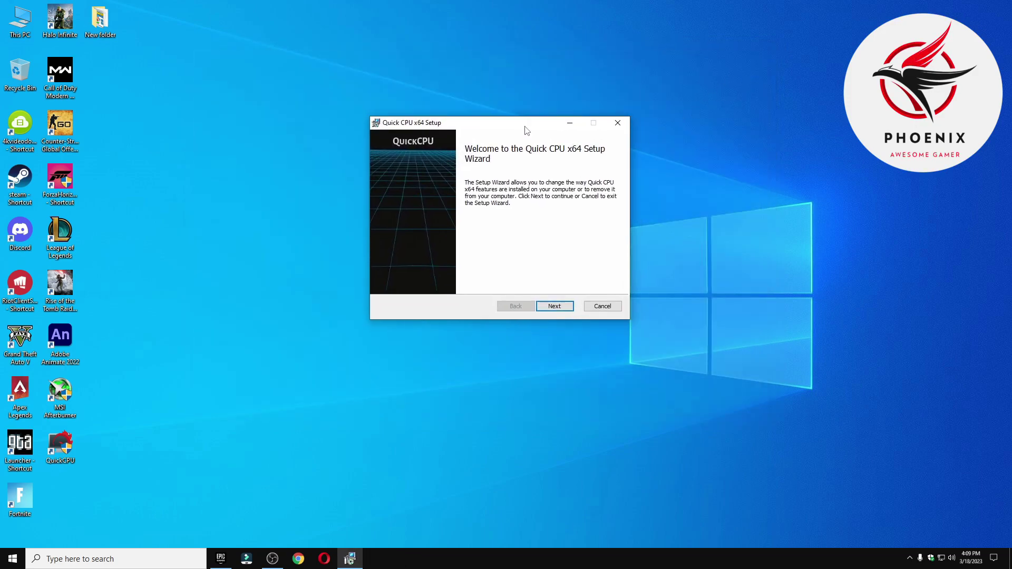
pyautogui.click(555, 306)
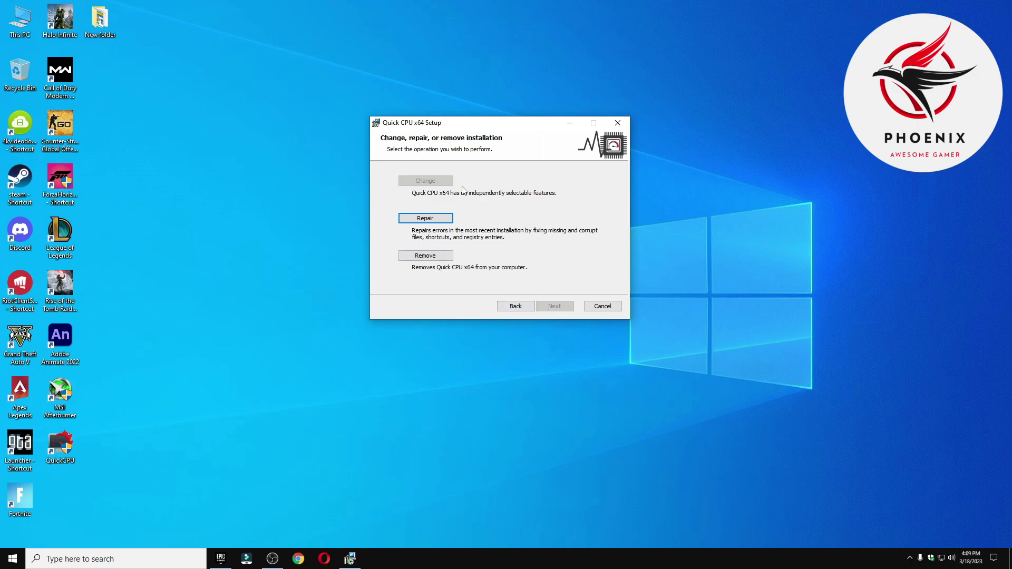
pyautogui.moveTo(171, 360); pyautogui.dragTo(217, 234)
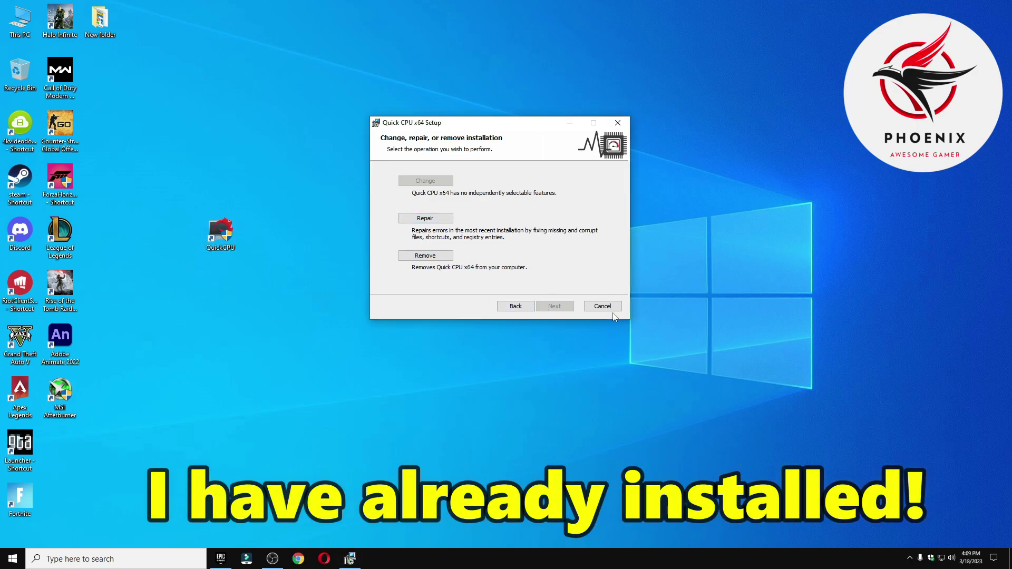
pyautogui.click(475, 299)
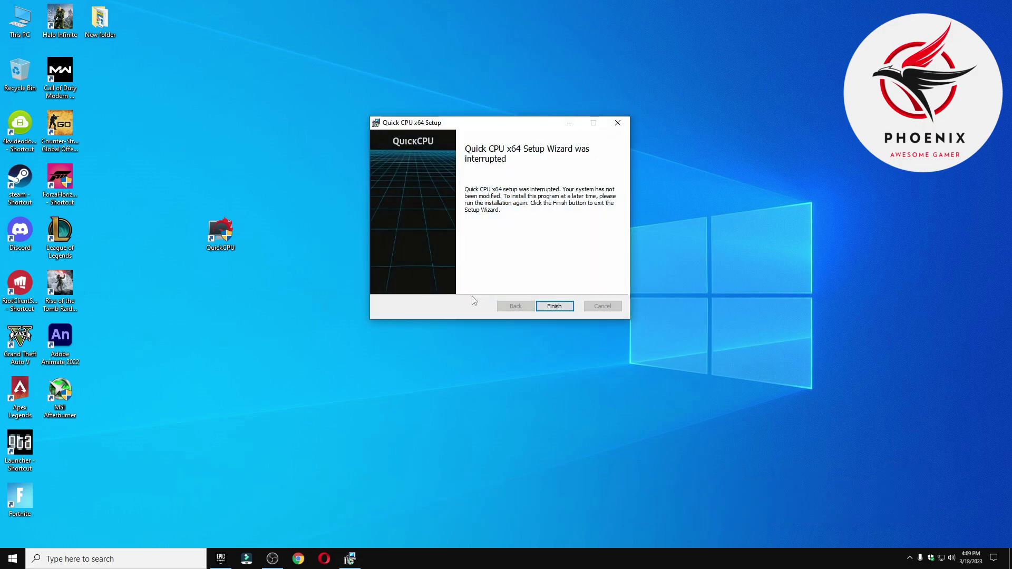
pyautogui.click(553, 307)
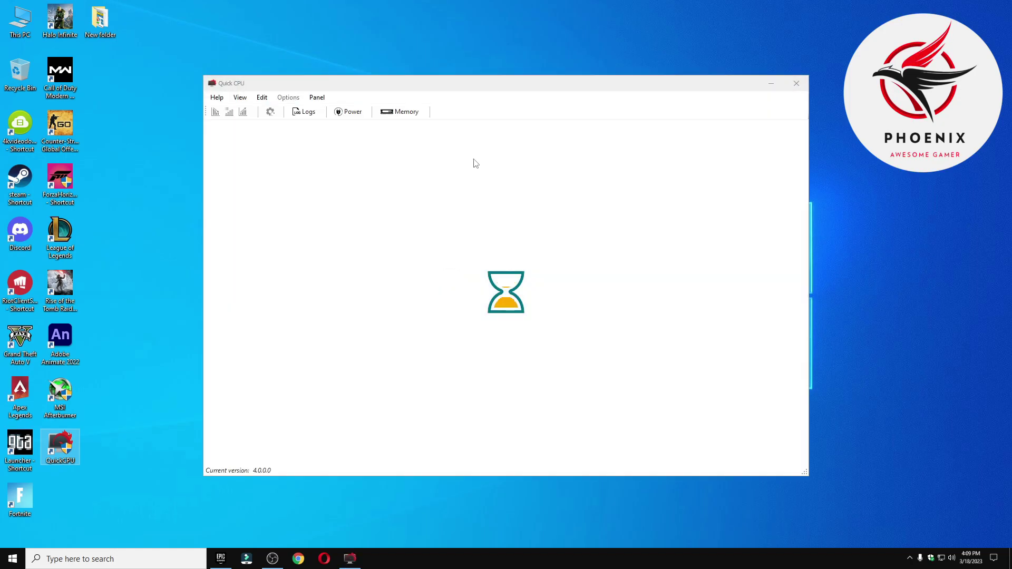
# Select the High performance system power plan in Quick CPU and apply the changes
pyautogui.moveTo(501, 91); pyautogui.dragTo(504, 27)
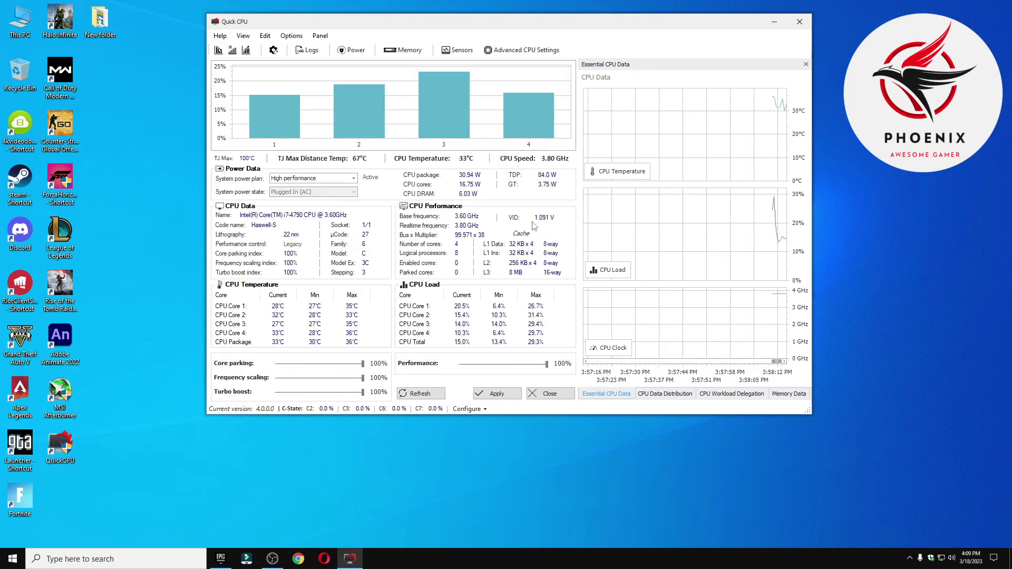
pyautogui.click(587, 254)
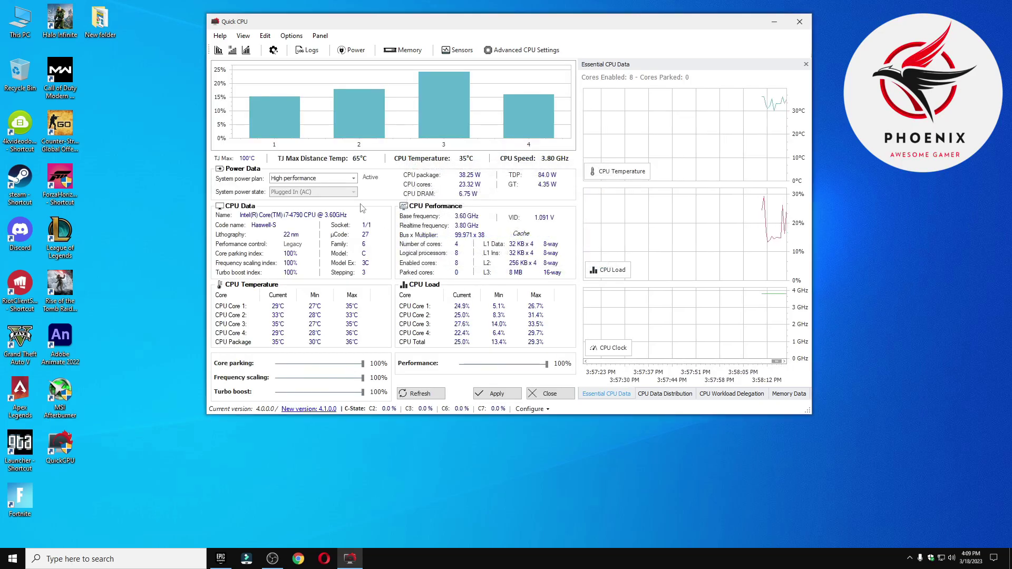
pyautogui.click(333, 179)
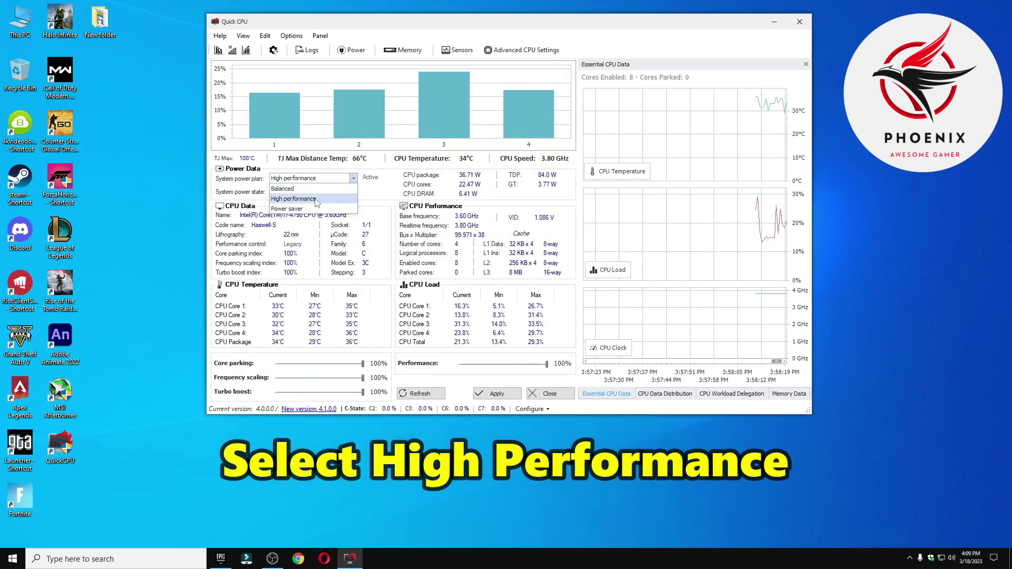
pyautogui.click(324, 200)
pyautogui.click(356, 369)
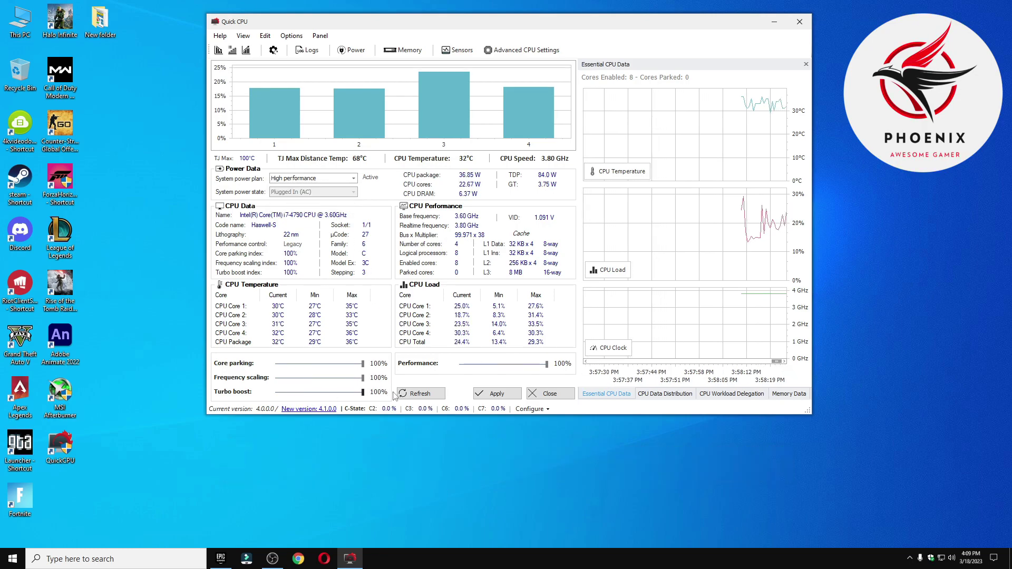
pyautogui.click(497, 393)
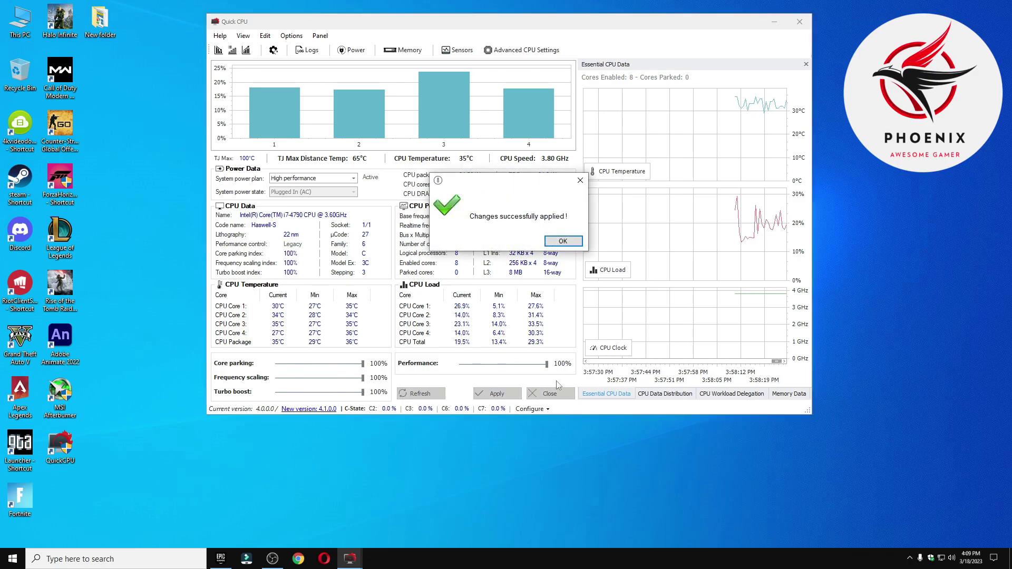
pyautogui.click(563, 241)
# Search Windows for "power" and open the advanced power settings of the High performance plan
pyautogui.click(99, 558)
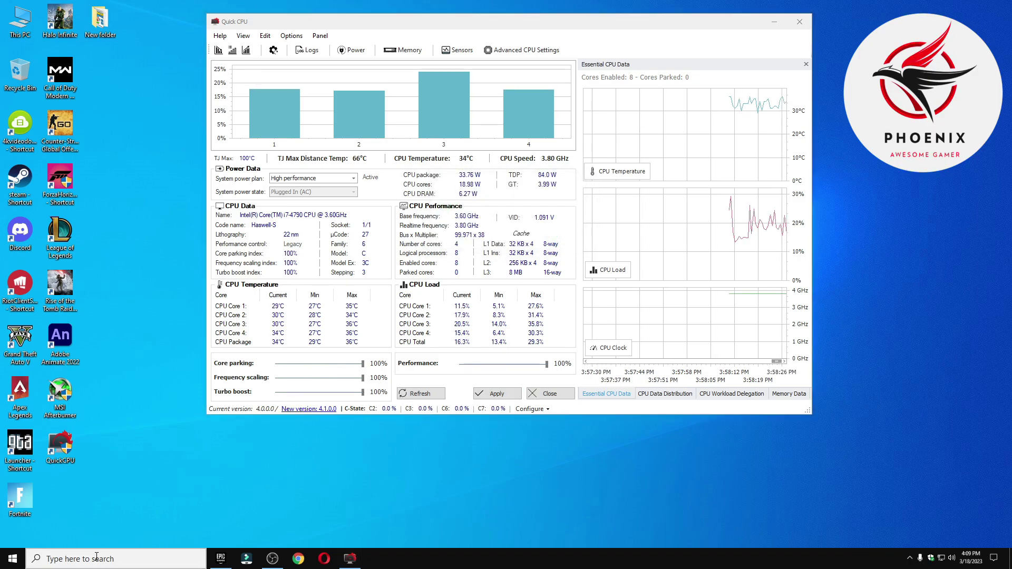
pyautogui.write('power')
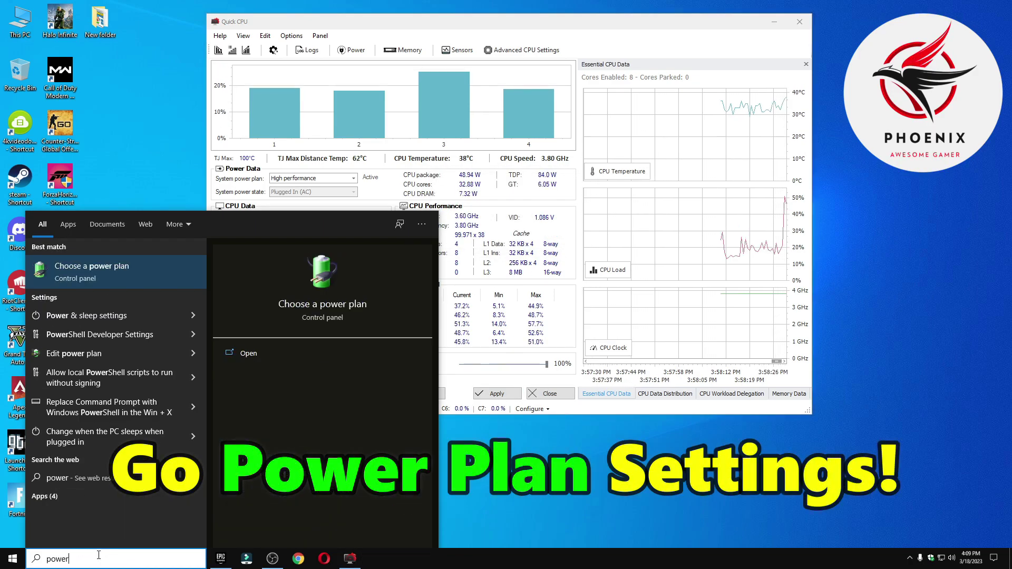
pyautogui.click(100, 272)
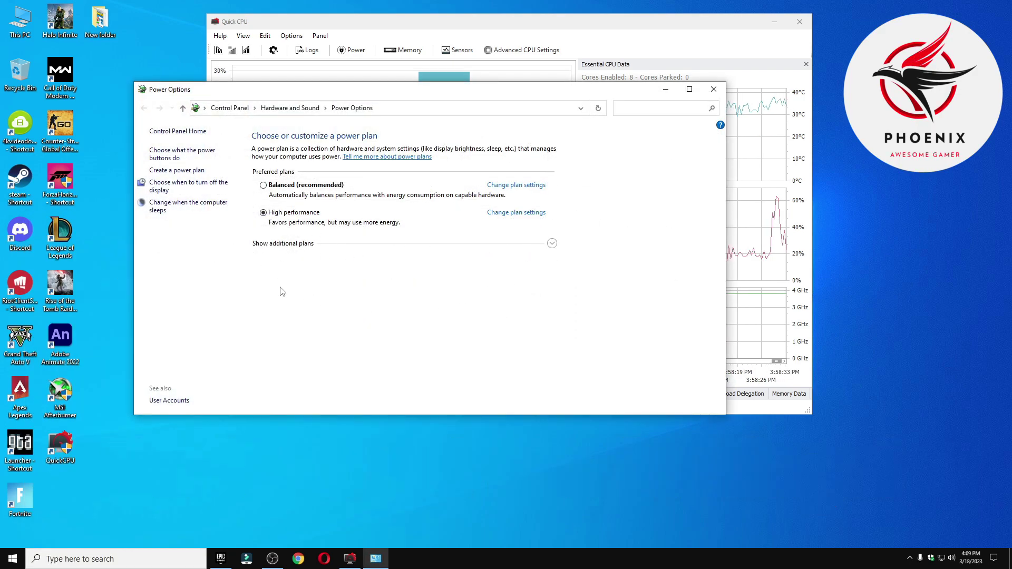
pyautogui.click(552, 243)
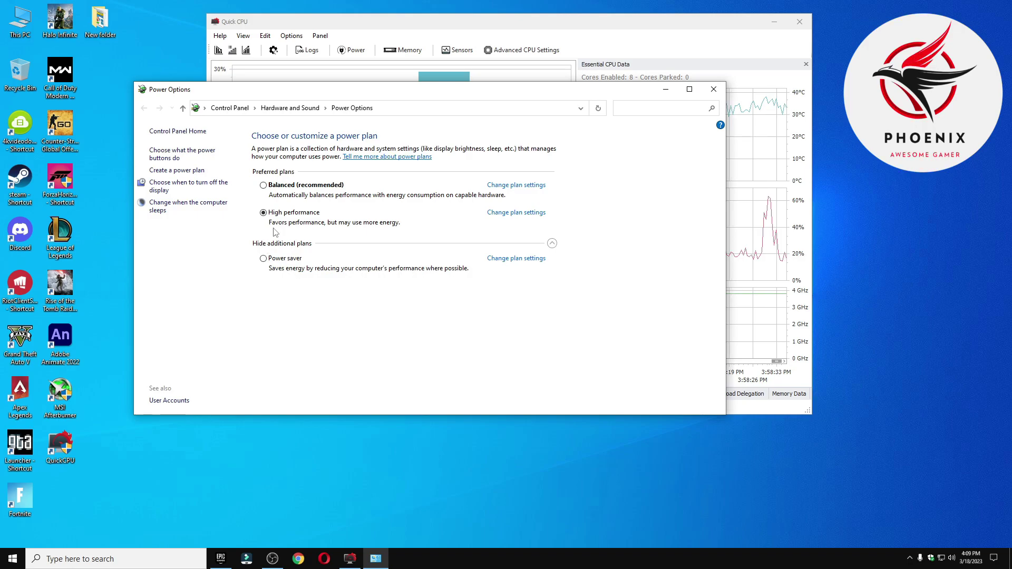
pyautogui.click(526, 213)
pyautogui.click(344, 227)
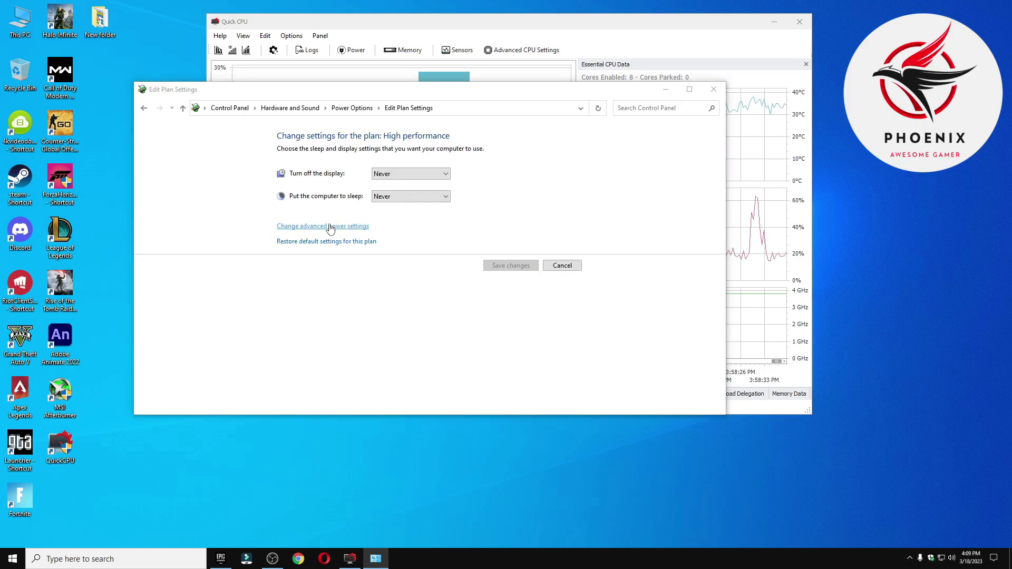
pyautogui.moveTo(222, 100); pyautogui.dragTo(717, 115)
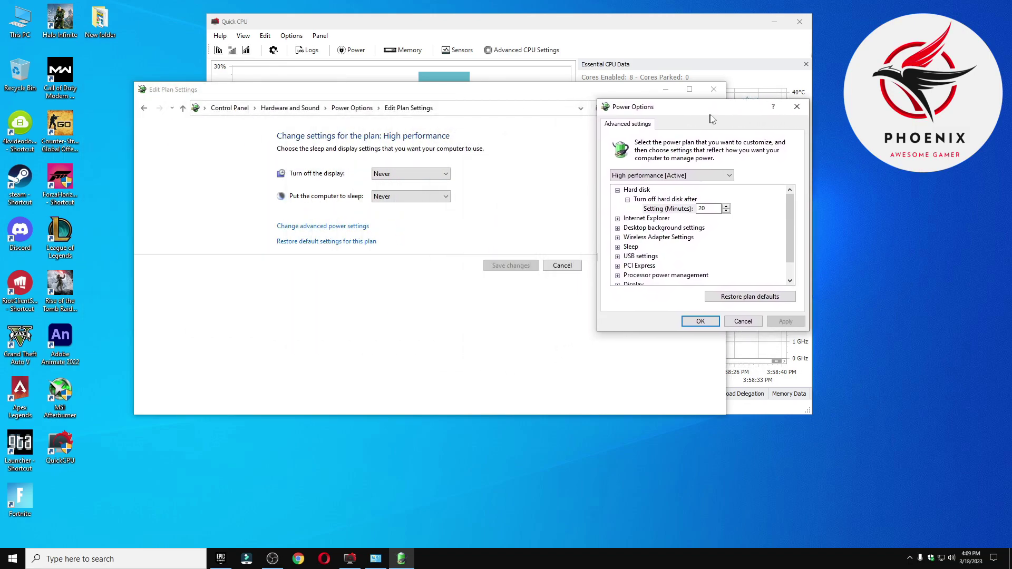
# Set the Wireless Adapter Settings power saving mode to Maximum Performance, confirm, and close the plan settings window
pyautogui.click(627, 191)
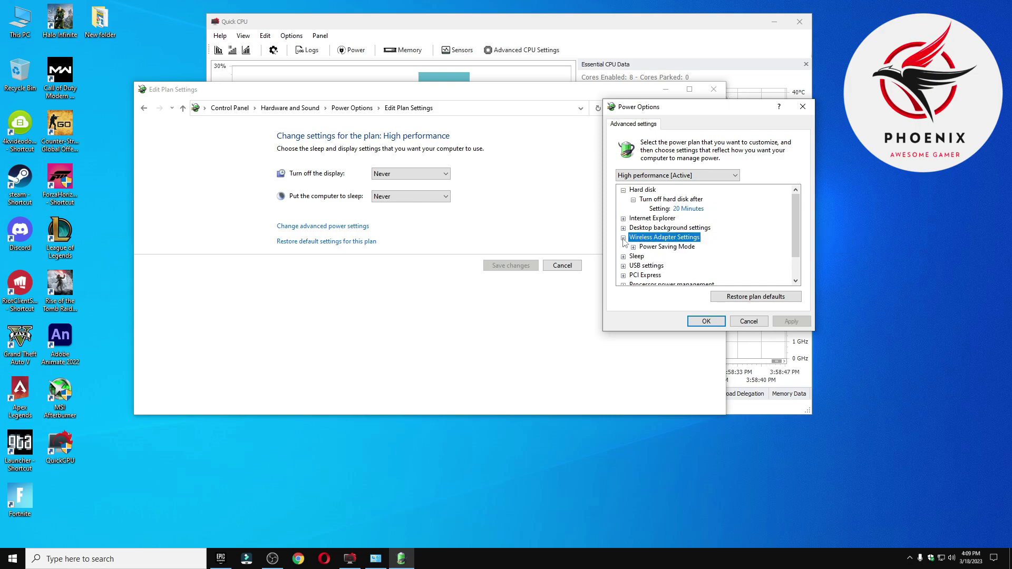
pyautogui.click(633, 248)
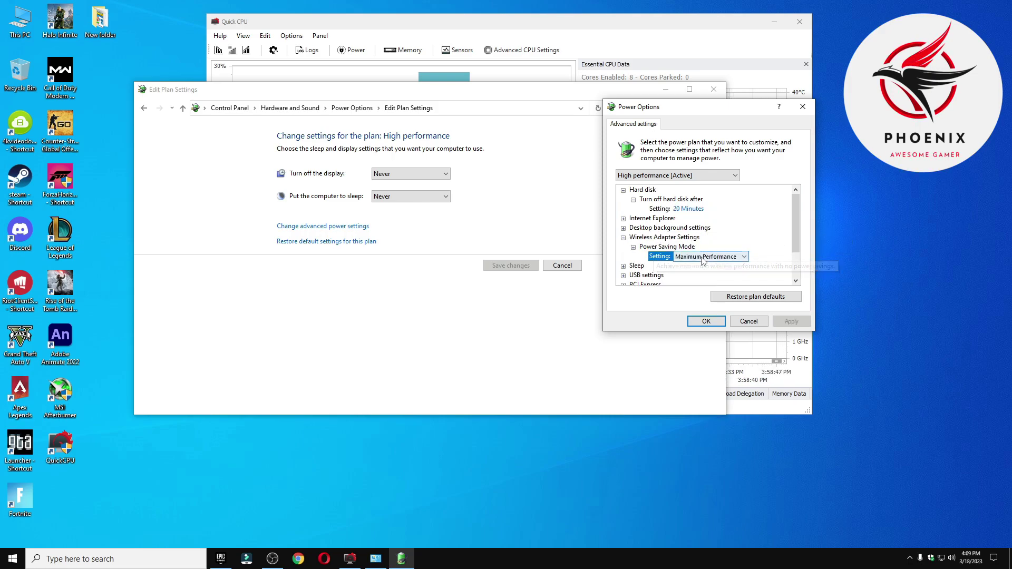
pyautogui.click(706, 257)
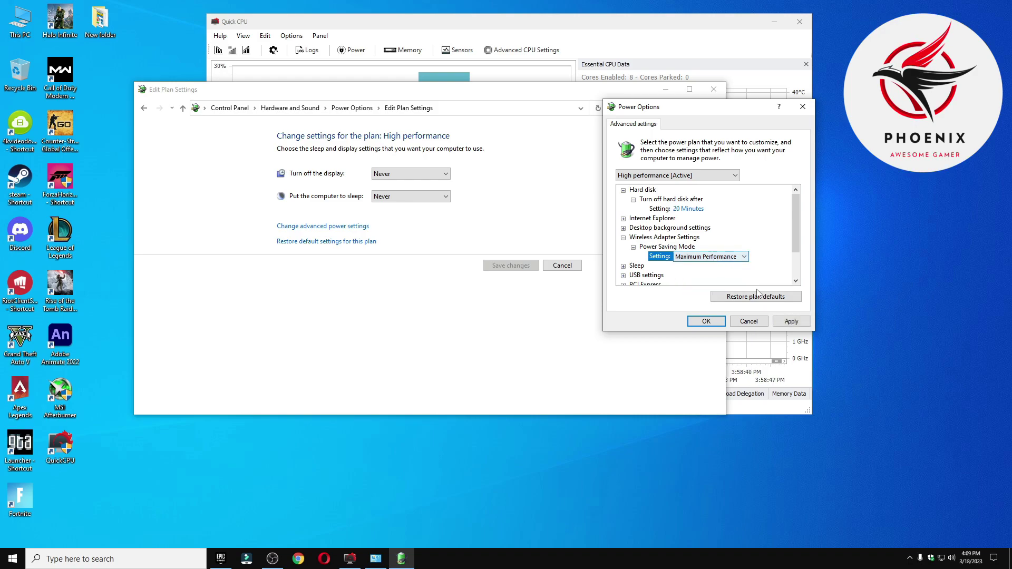
pyautogui.click(712, 324)
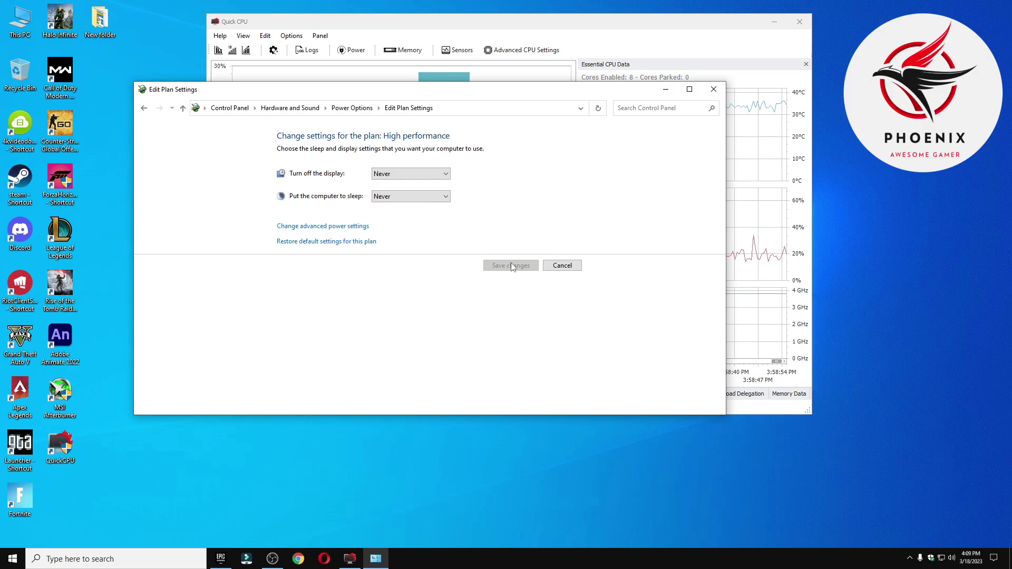
pyautogui.click(714, 89)
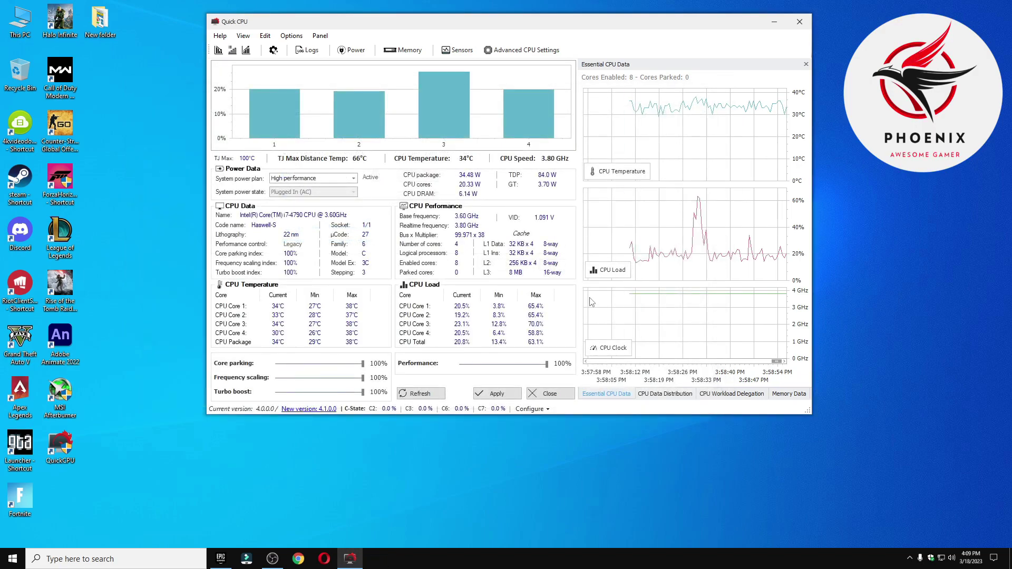
# Close Quick CPU, open Startup Apps from the Intel HD Graphics optimize pack, and close the pack folder
pyautogui.click(549, 393)
pyautogui.doubleClick(499, 191)
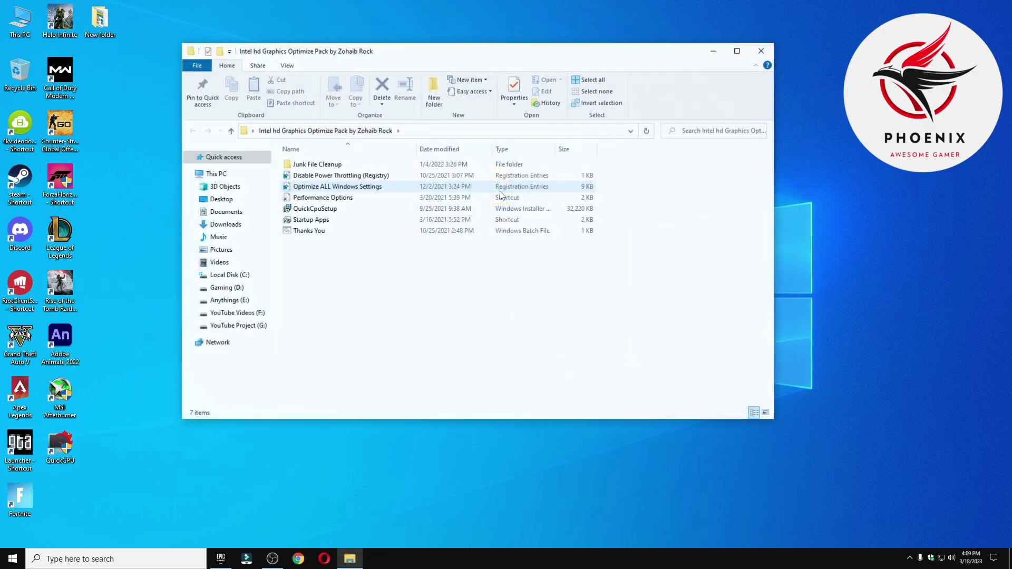
pyautogui.doubleClick(317, 220)
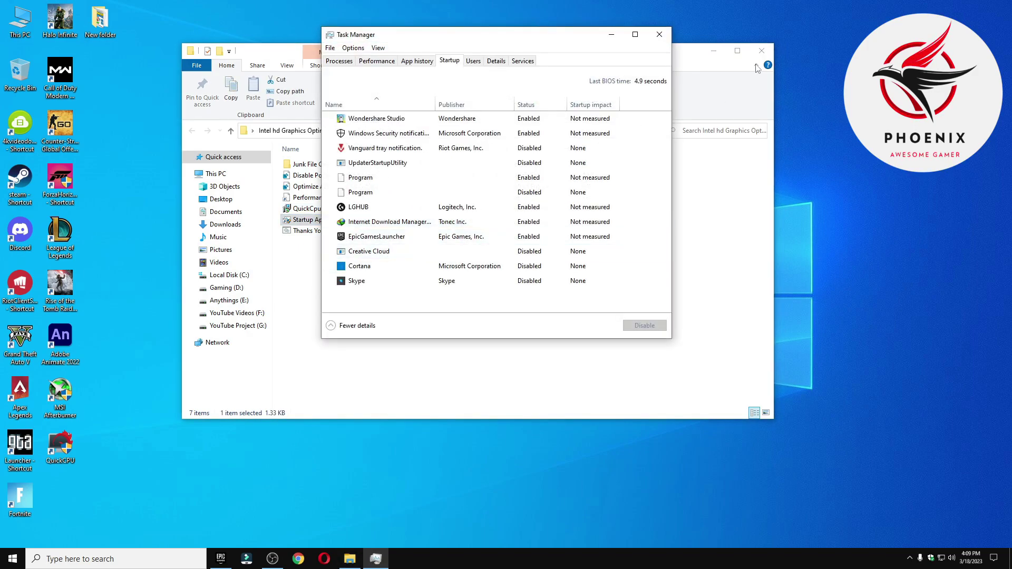
pyautogui.click(760, 53)
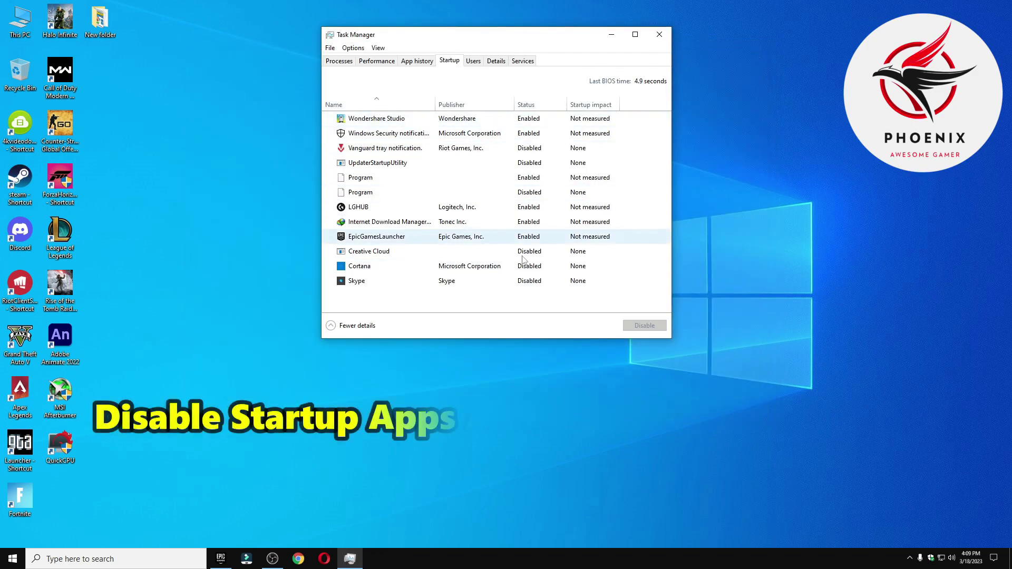
# Enable Skype's startup entry and disable it again
pyautogui.click(513, 286)
pyautogui.click(645, 326)
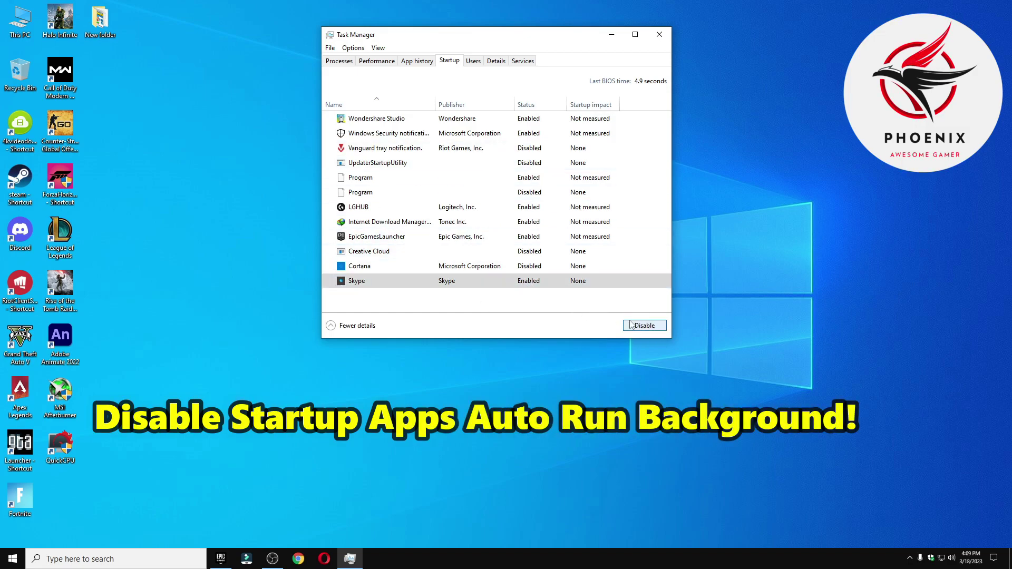
pyautogui.click(639, 327)
# Check the Cortana, Creative Cloud, UpdaterStartupUtility and Vanguard tray notification startup entries, and close Task Manager
pyautogui.click(505, 270)
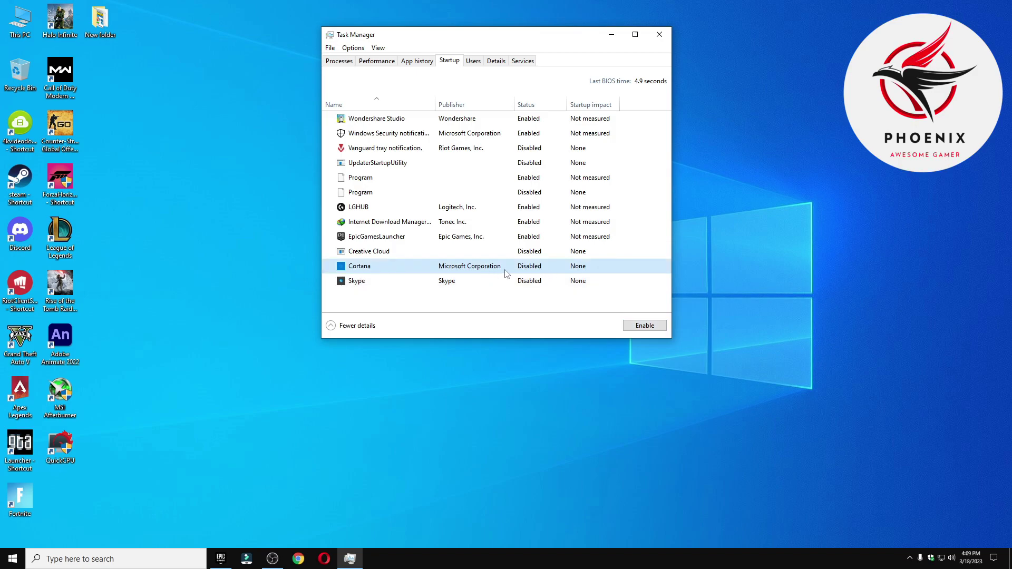
pyautogui.click(530, 257)
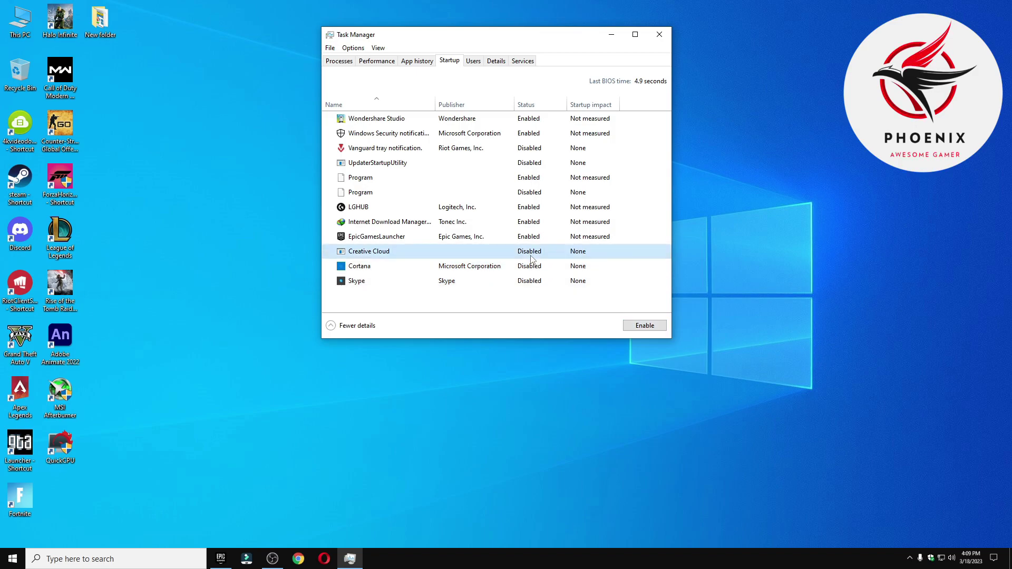
pyautogui.click(529, 165)
pyautogui.click(559, 151)
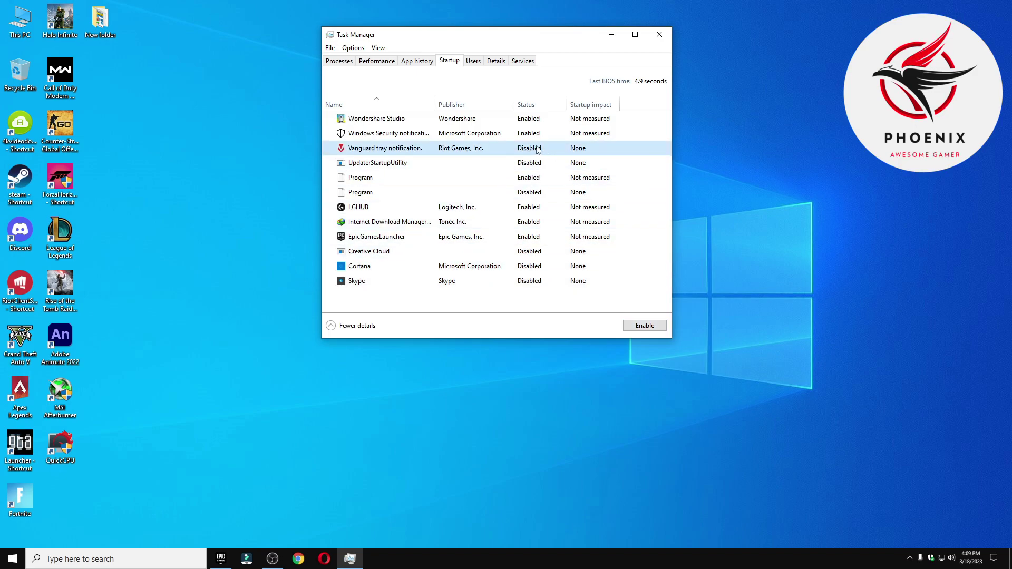
pyautogui.click(659, 34)
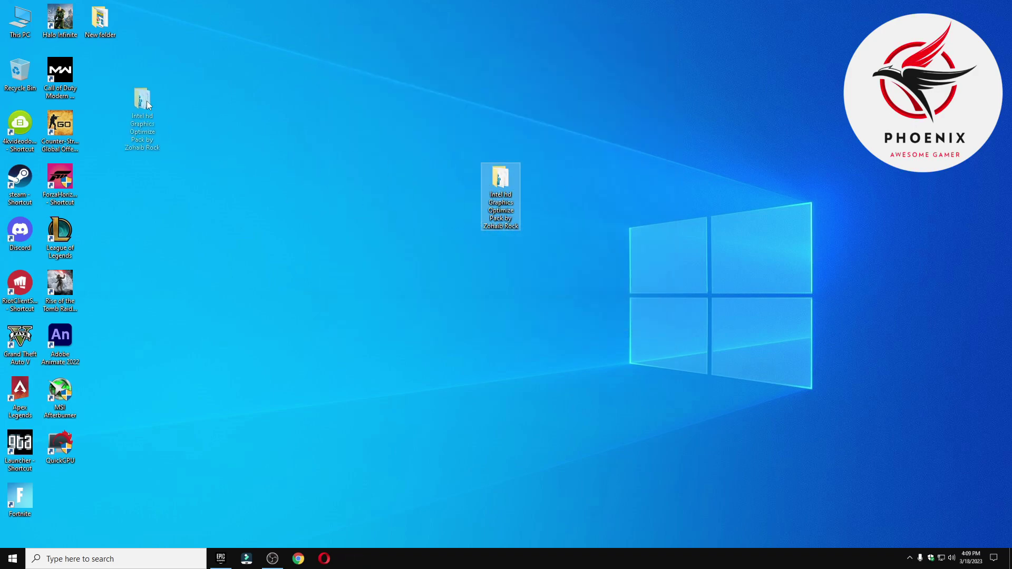
# Move the optimize pack folder beneath New folder on the desktop and refresh the desktop
pyautogui.moveTo(152, 106); pyautogui.dragTo(154, 108)
pyautogui.rightClick(474, 183)
pyautogui.click(488, 211)
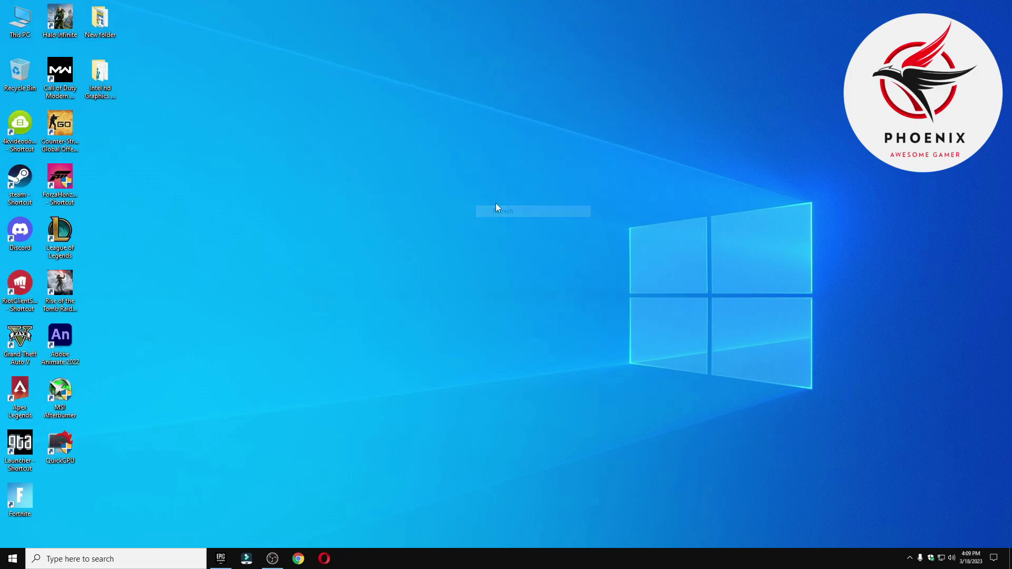
# Open the Windows Gaming settings and check the Xbox Game Bar and Game Mode options
pyautogui.click(2, 562)
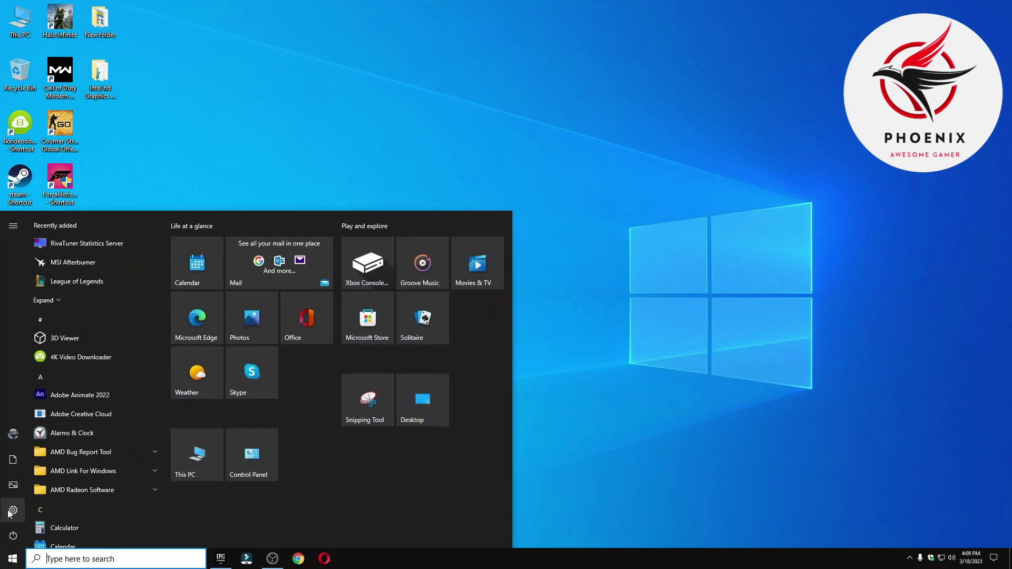
pyautogui.click(68, 510)
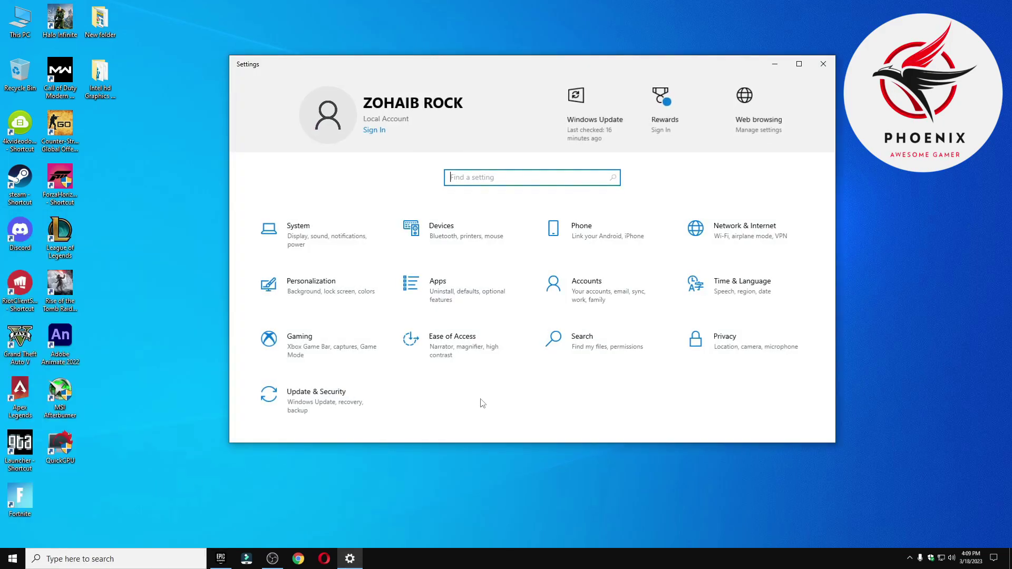
pyautogui.click(302, 352)
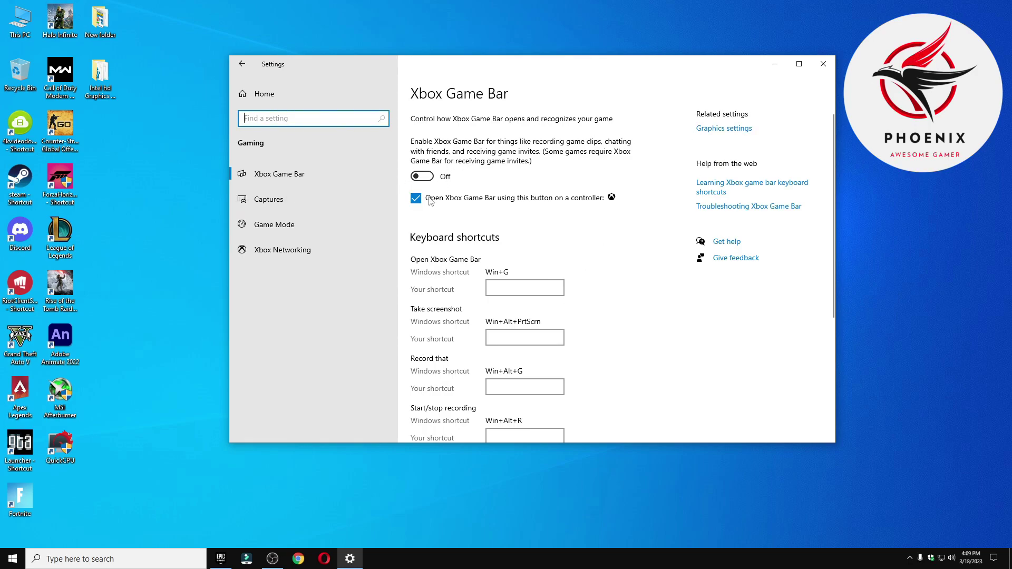
pyautogui.click(393, 214)
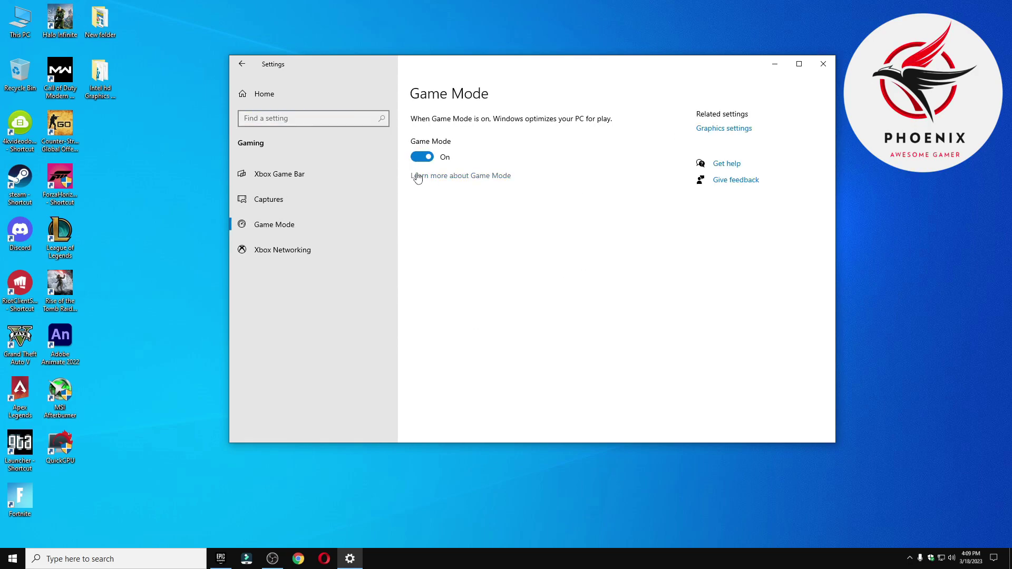
# Add FortniteClient-Win64-Shipping from D:\Epic Games\Fortnite\FortniteGame\Binaries\Win64 as a desktop app in Graphics settings
pyautogui.click(720, 129)
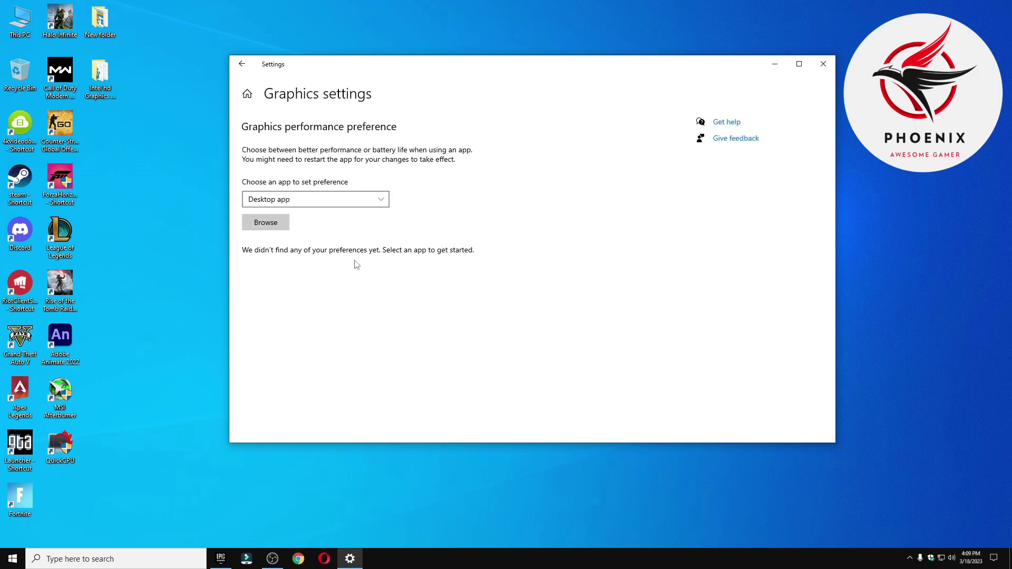
pyautogui.click(269, 222)
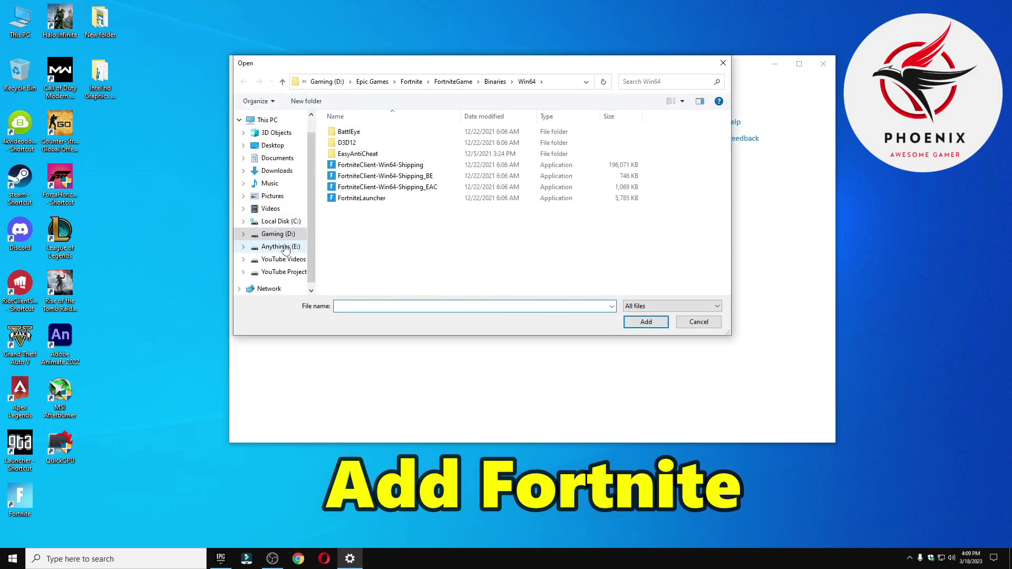
pyautogui.click(277, 234)
pyautogui.doubleClick(349, 132)
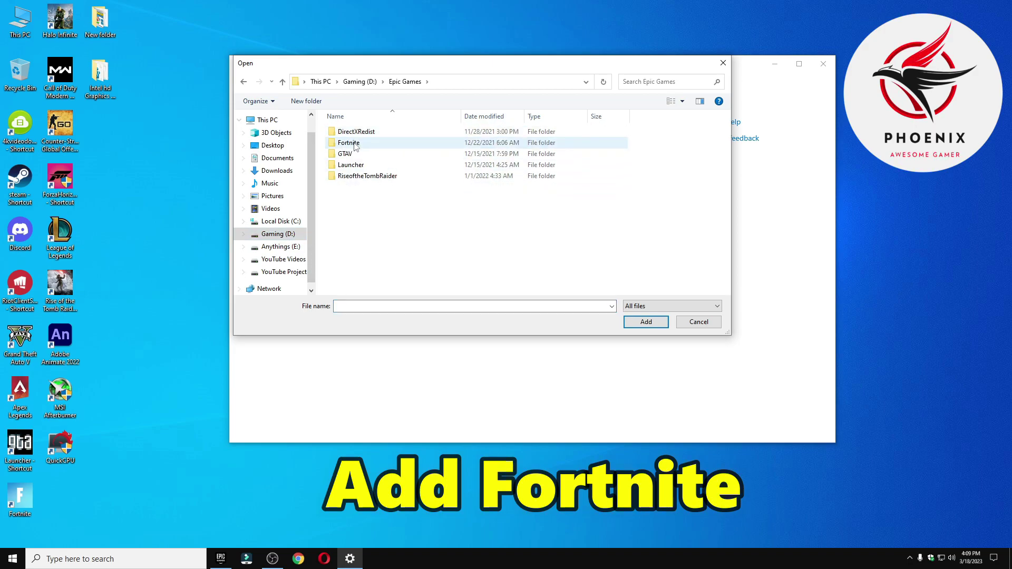
pyautogui.doubleClick(349, 143)
pyautogui.doubleClick(352, 153)
pyautogui.doubleClick(349, 132)
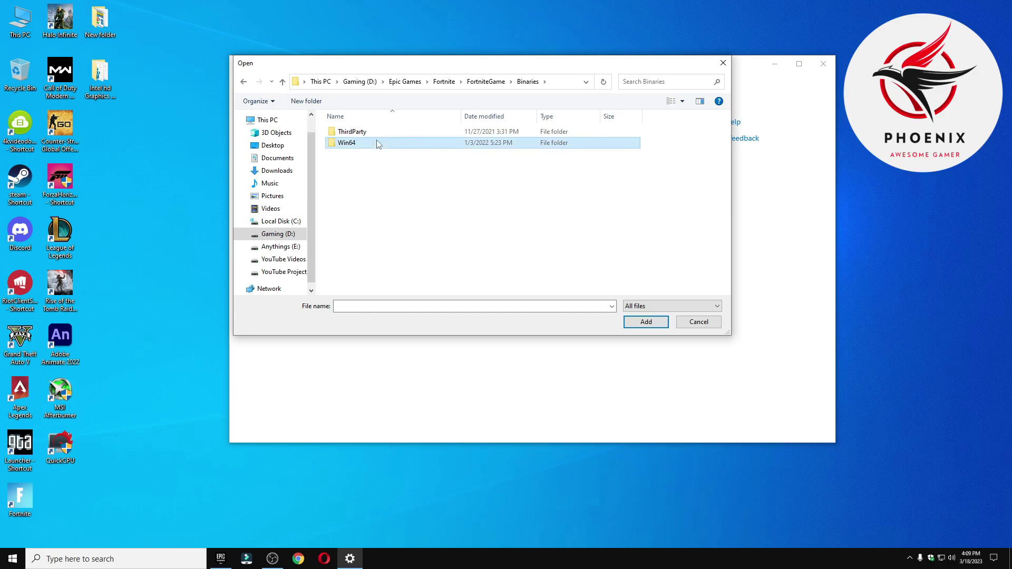
pyautogui.doubleClick(348, 143)
pyautogui.click(504, 166)
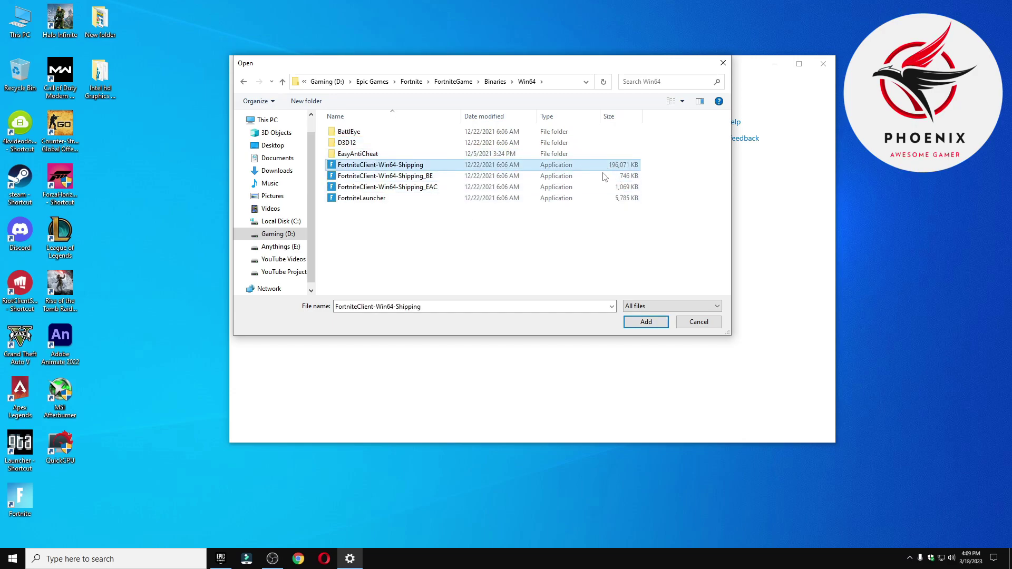
pyautogui.click(648, 323)
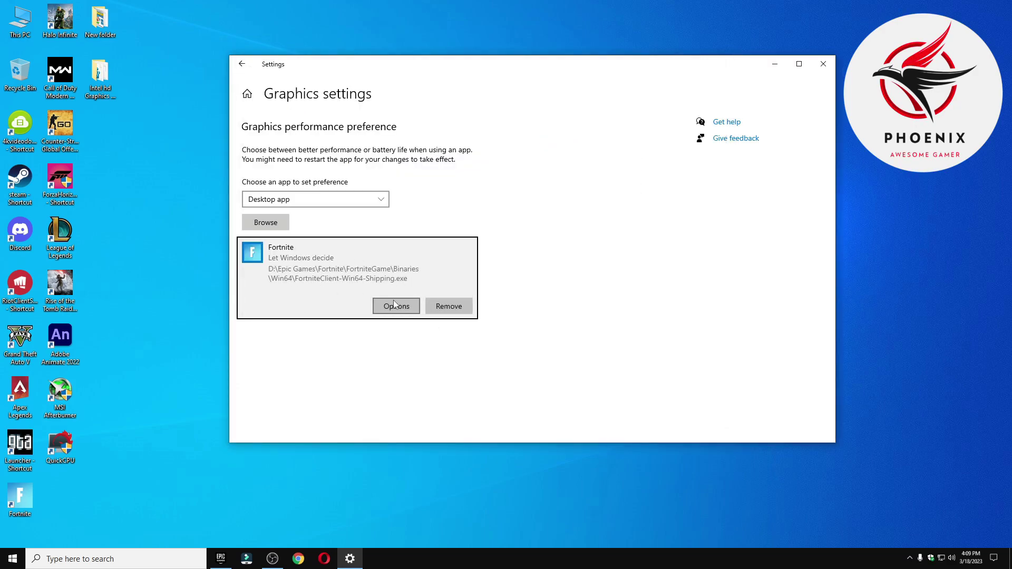
# Set Fortnite's graphics preference to High performance, save it, and close Settings
pyautogui.click(394, 304)
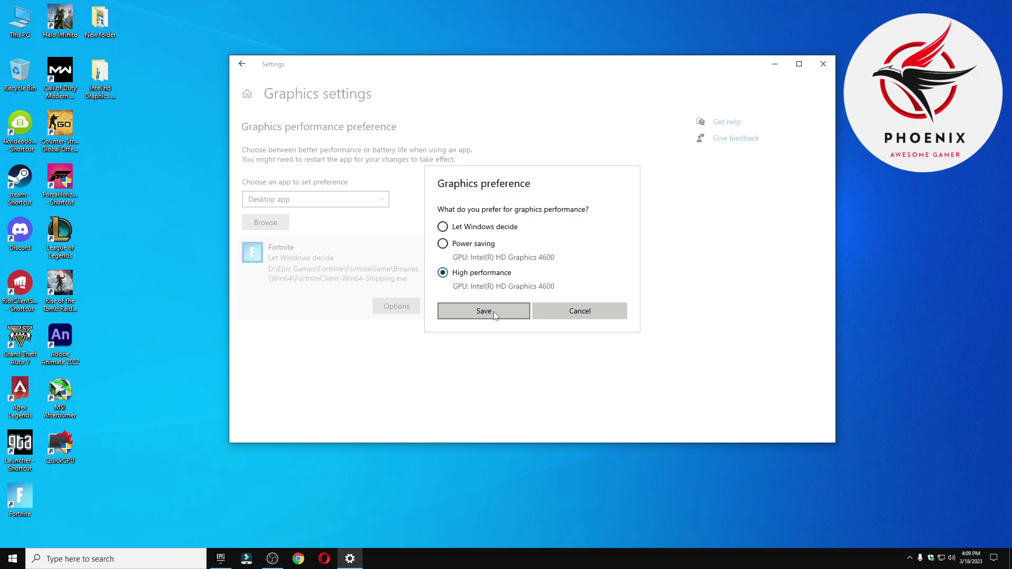
pyautogui.click(481, 312)
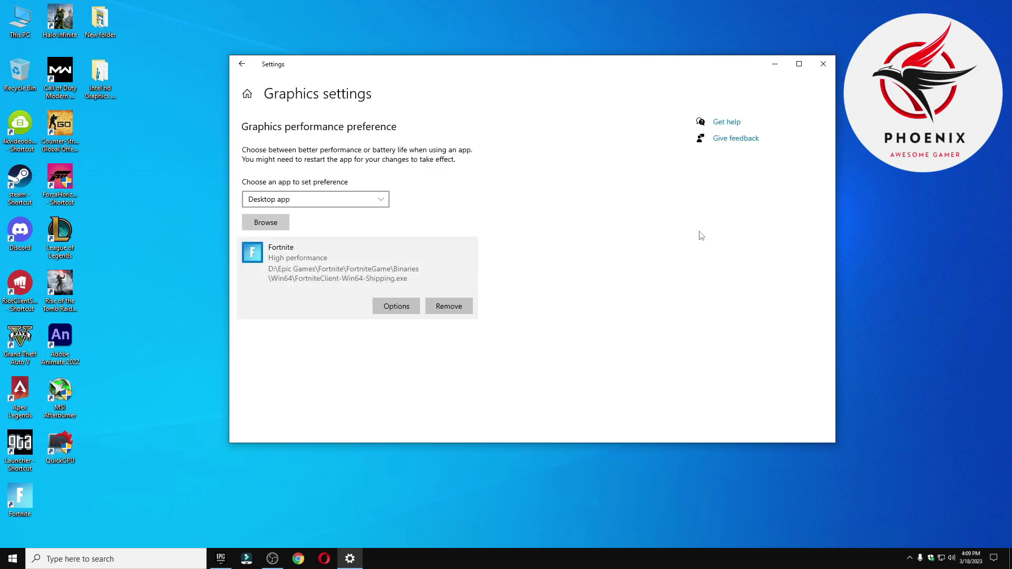
pyautogui.click(822, 68)
# Bring up the computer's power choices for a restart
pyautogui.click(5, 561)
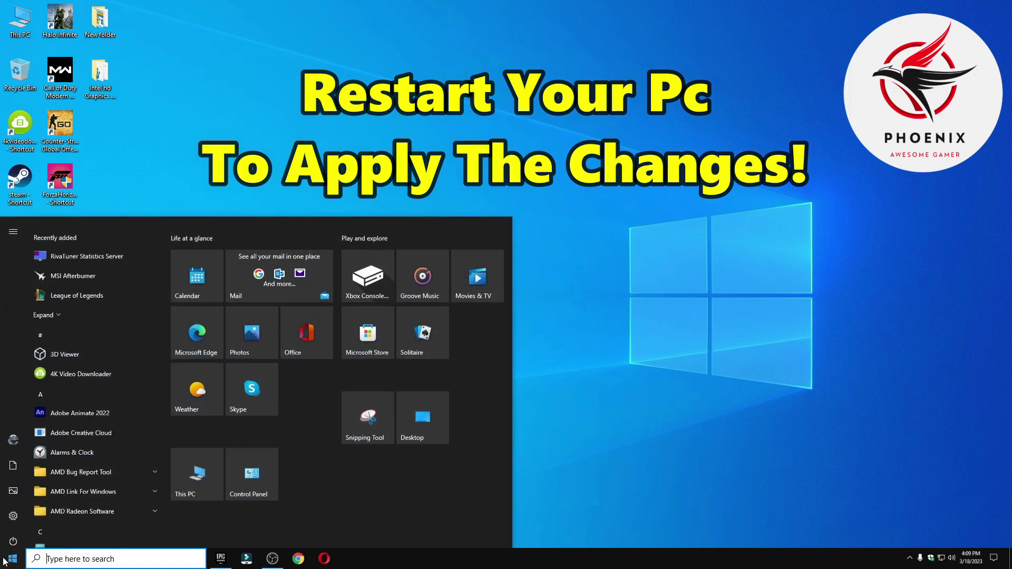
pyautogui.click(13, 542)
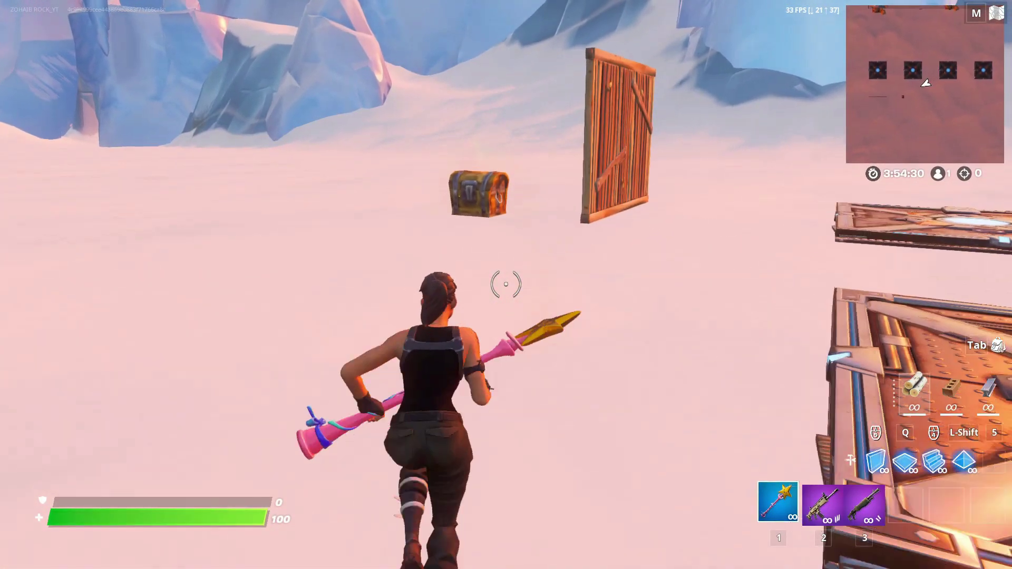
pyautogui.press('w')
pyautogui.press('e')
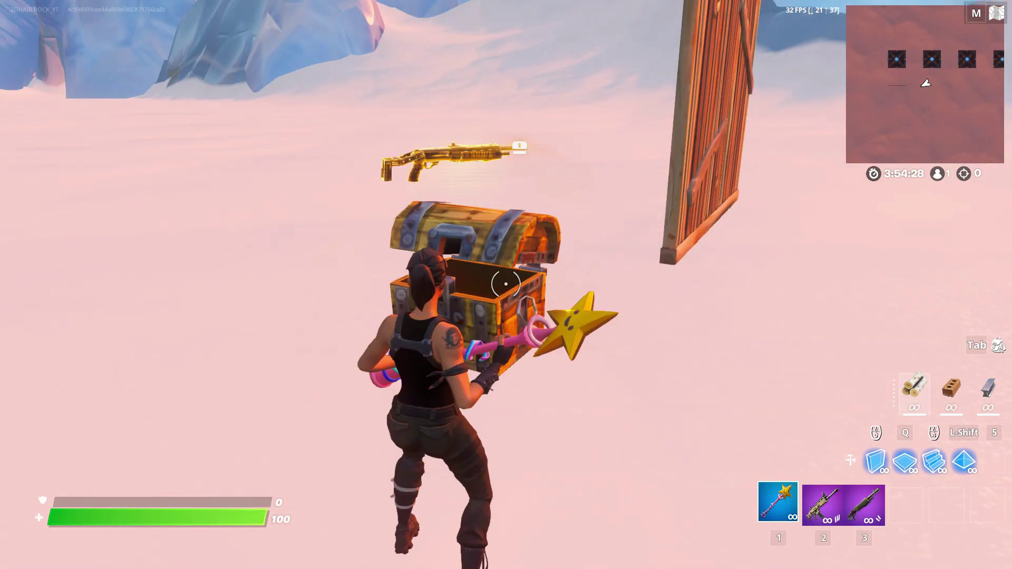
pyautogui.press('Tab')
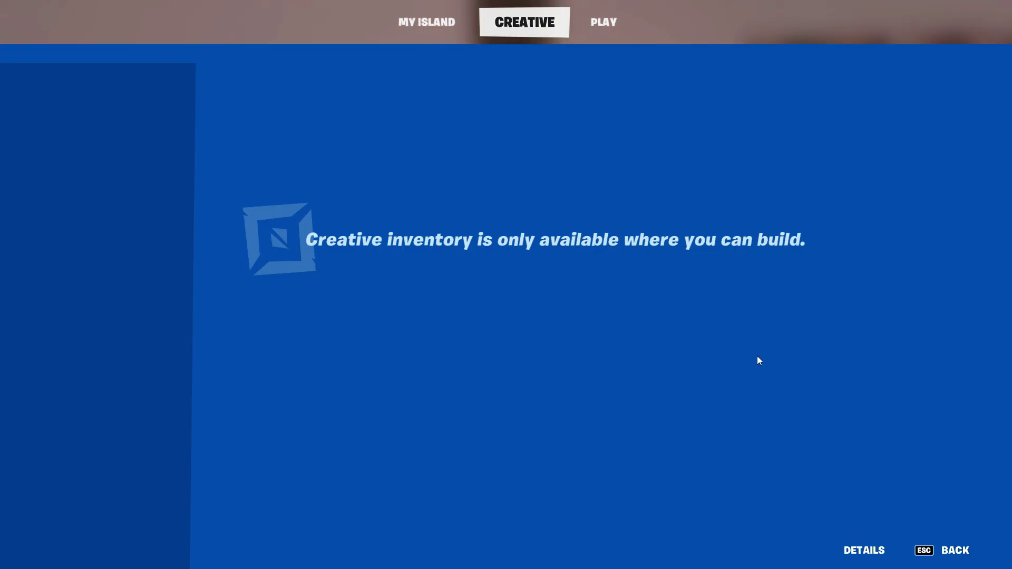
pyautogui.click(606, 23)
pyautogui.press('Escape')
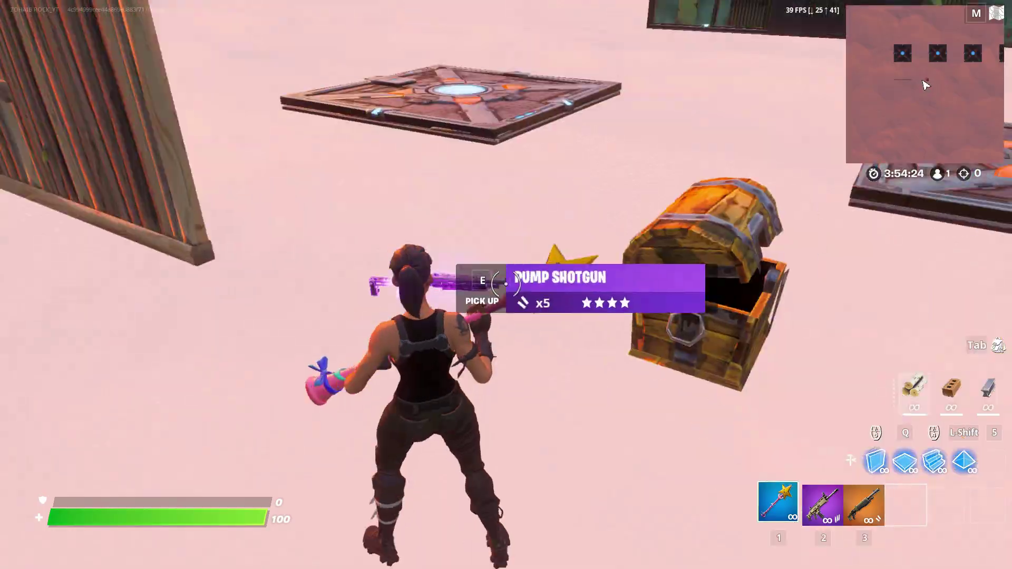
# Lower the 3D resolution to about the middle of its range in Fortnite's video settings
pyautogui.press('Escape')
pyautogui.click(150, 83)
pyautogui.scroll(-2, 364, 369)
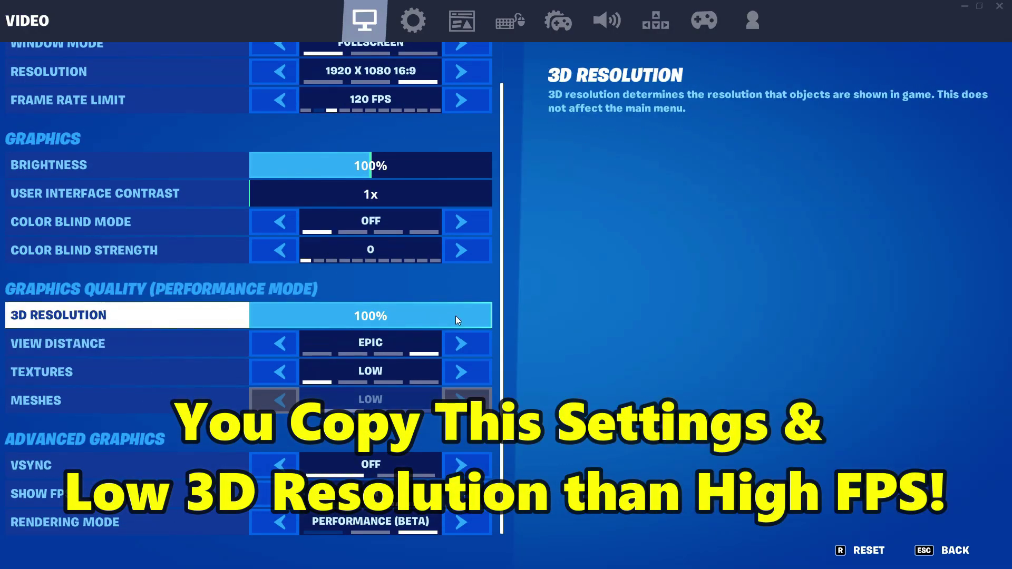
pyautogui.moveTo(451, 319); pyautogui.dragTo(370, 321)
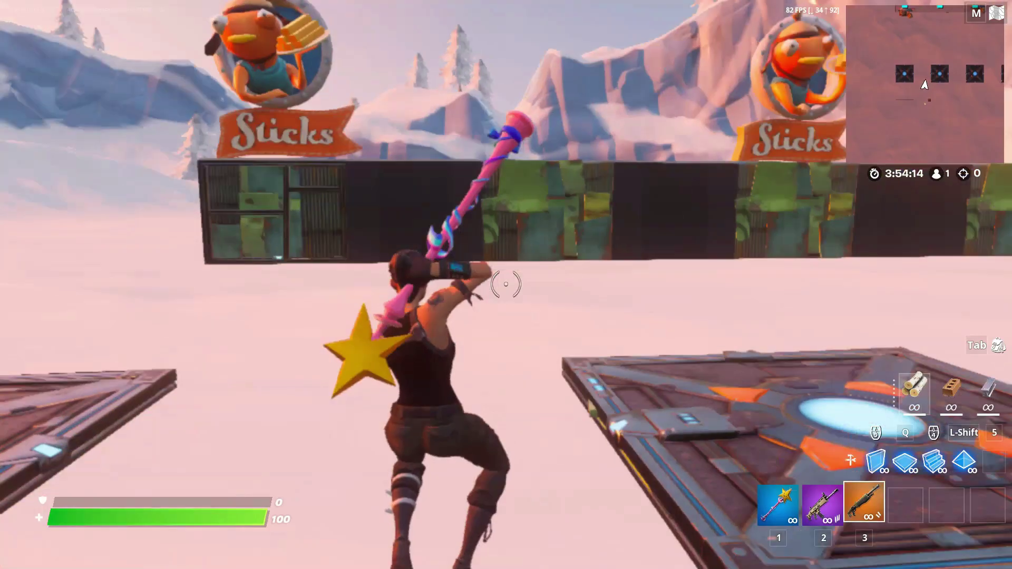
# Test the frame rate in the match by equipping the shotgun and firing at the practice wall
pyautogui.press('3')
pyautogui.press('1')
pyautogui.press('3')
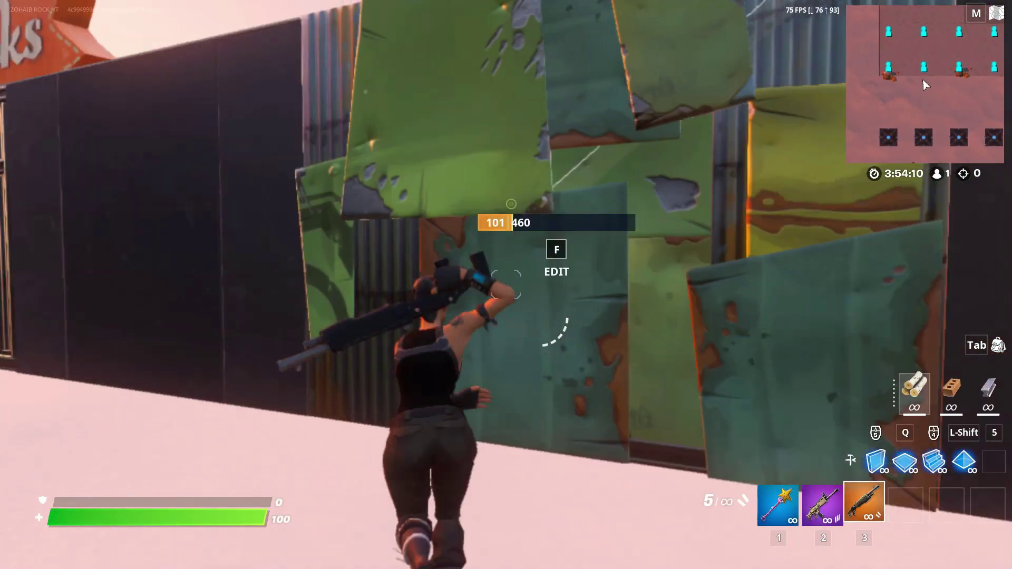
pyautogui.click(506, 285)
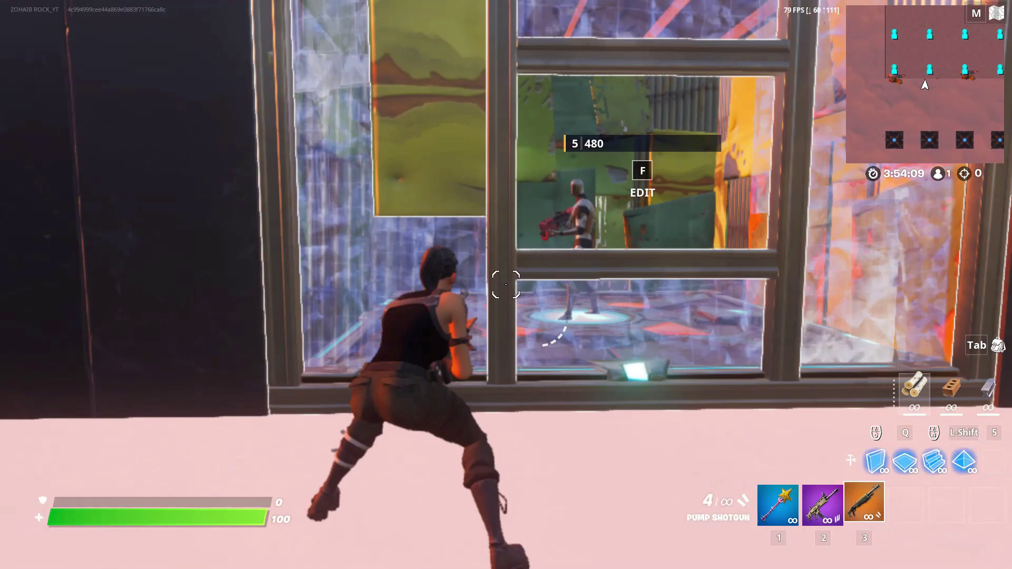
pyautogui.click(506, 285)
# Test gameplay smoothness by editing the practice walls, switching weapons, firing the pump shotgun and reloading it
pyautogui.press('f')
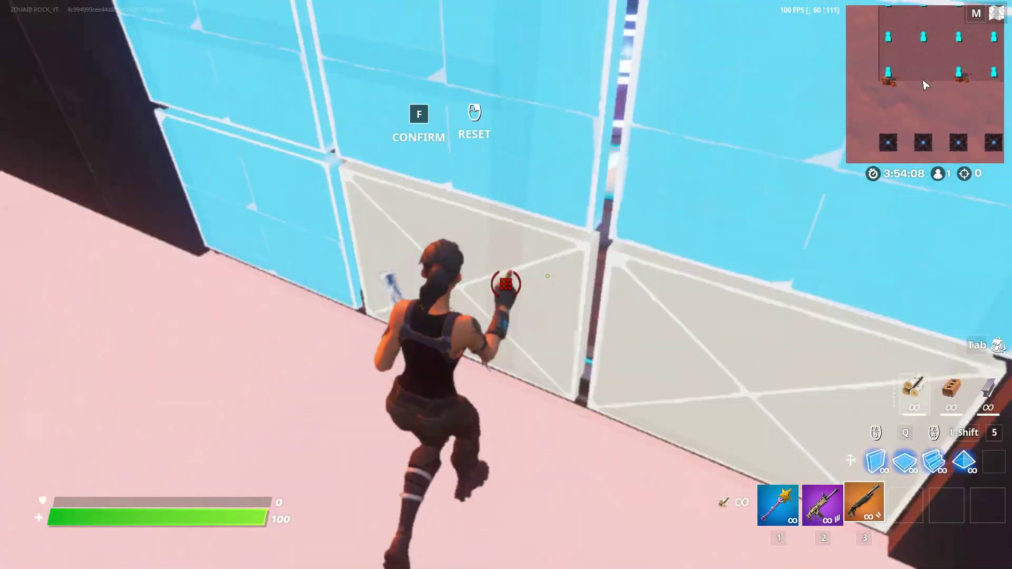
pyautogui.press('f')
pyautogui.press('f')
pyautogui.press('f')
pyautogui.press('1')
pyautogui.press('3')
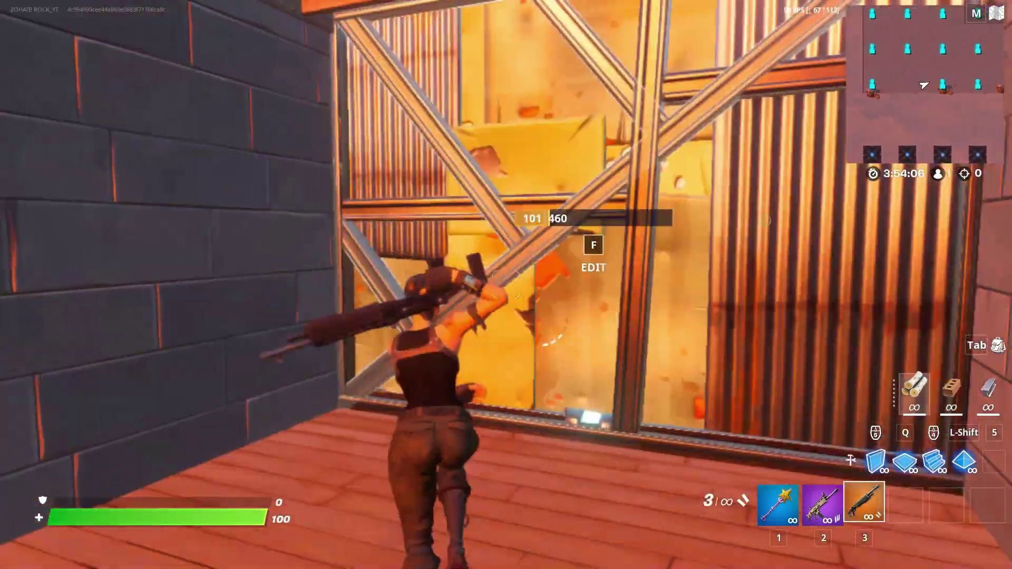
pyautogui.click(506, 284)
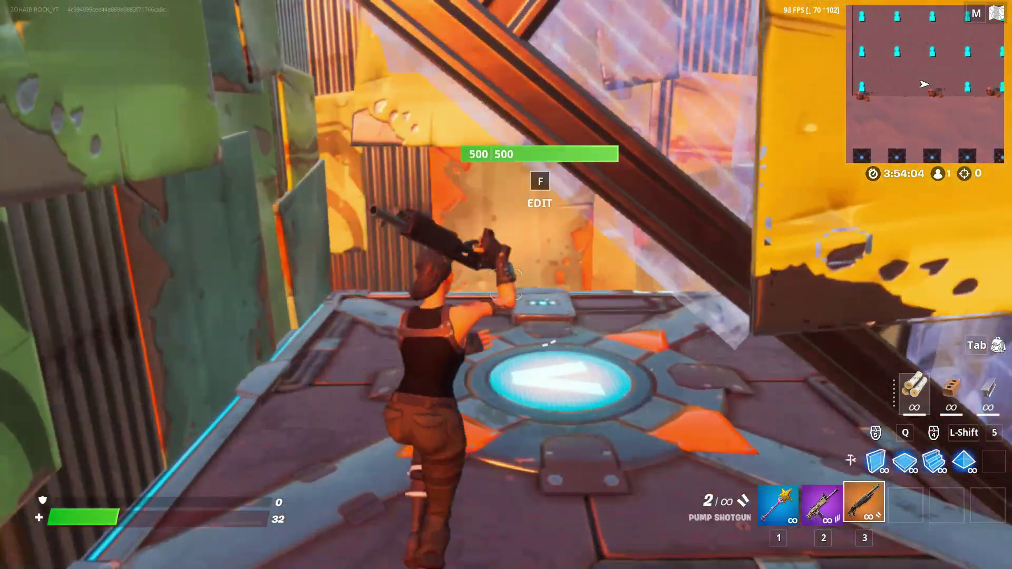
pyautogui.press('r')
# Set the 3D resolution to 25% in Fortnite's video settings and return to the match
pyautogui.press('Escape')
pyautogui.click(215, 94)
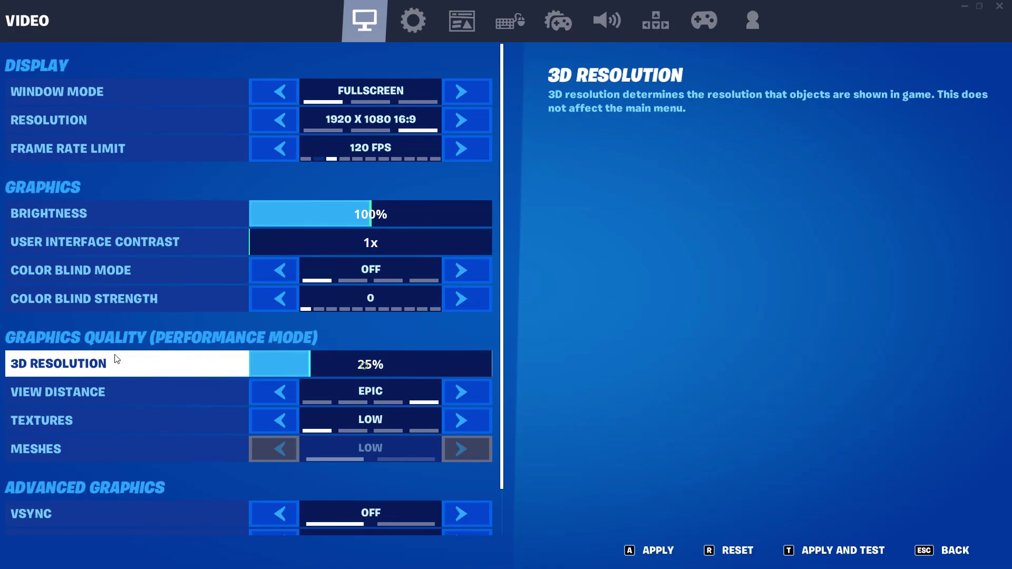
pyautogui.press('Escape')
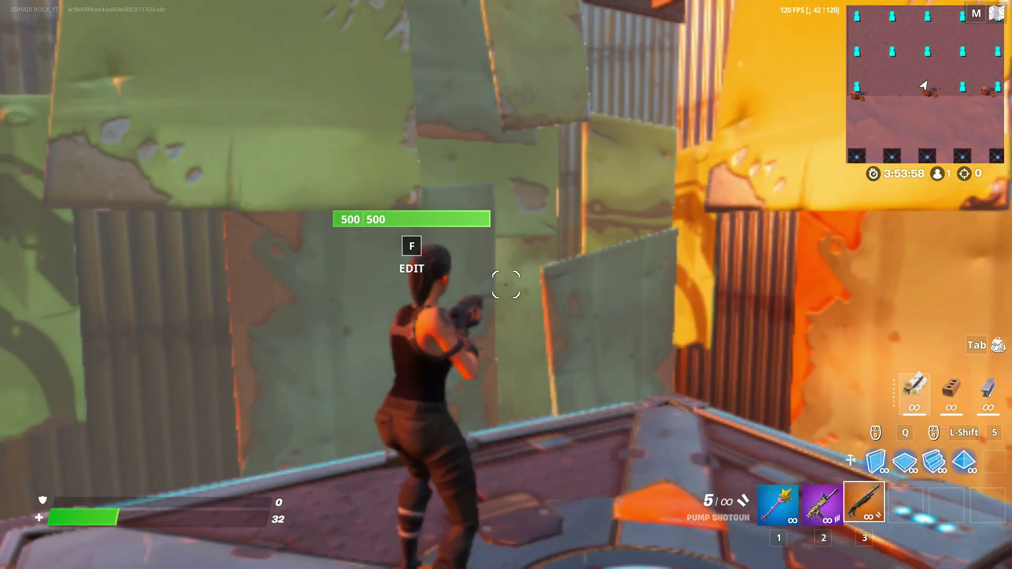
# Check the frame rate at 25% 3D resolution by firing the shotgun at a practice wall and editing it
pyautogui.press('3')
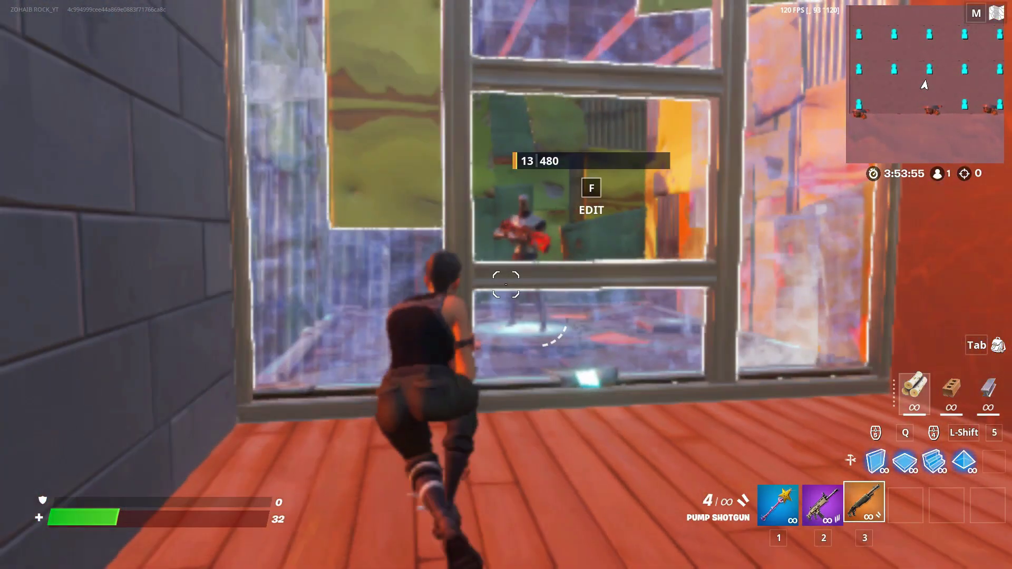
pyautogui.click(506, 285)
pyautogui.press('f')
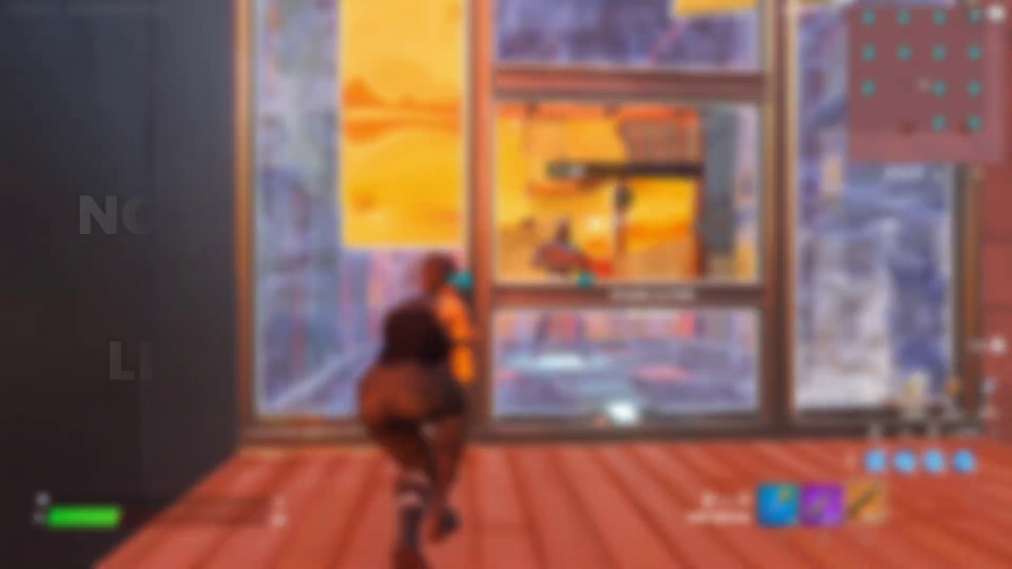